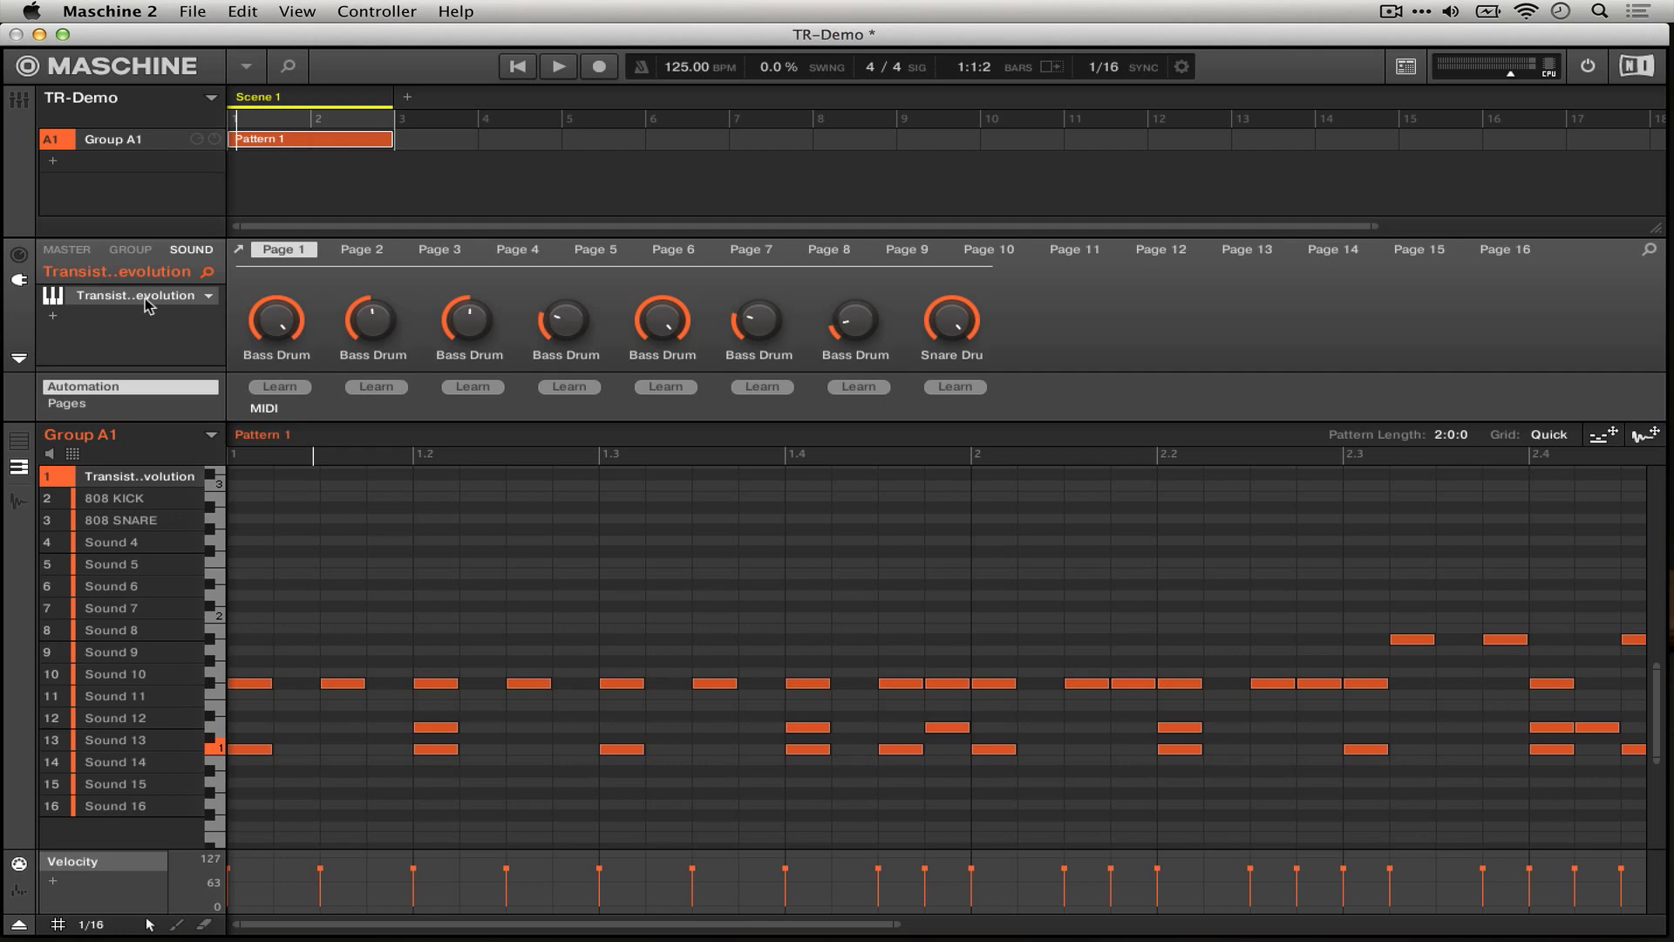
- Open the Transistor Revolution plug-in's Kontakt window and examine the loaded TR-808 (Multi-Output) multi
{"action": "left_click", "coordinate": [148, 304]}
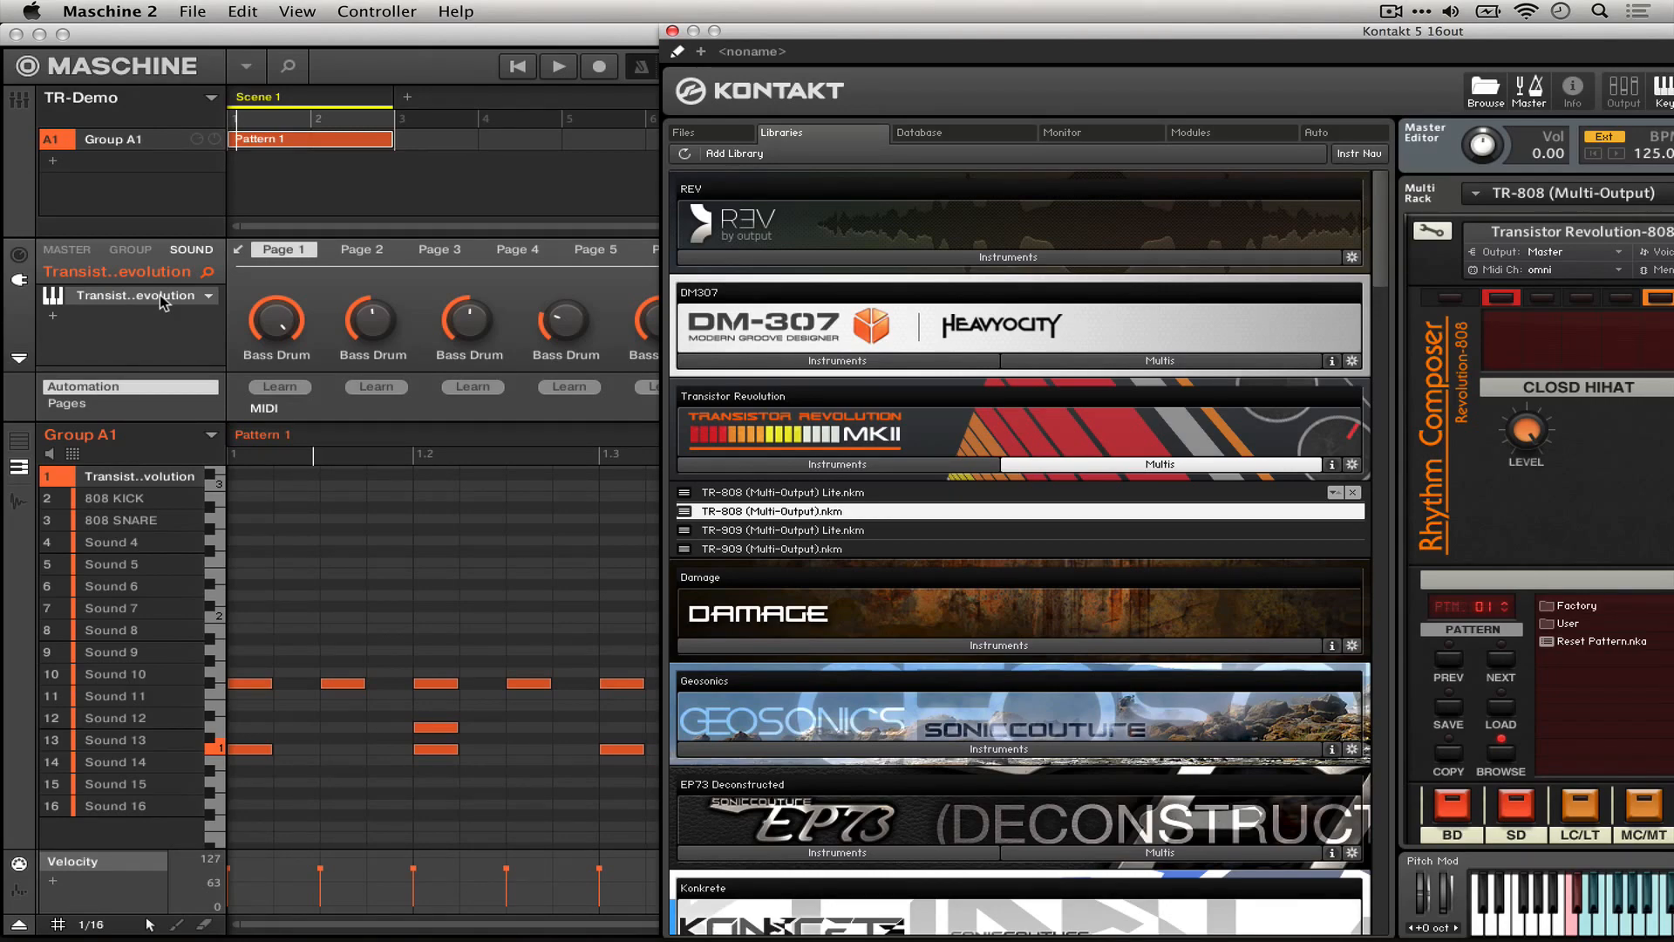
{"action": "double_click", "coordinate": [789, 33]}
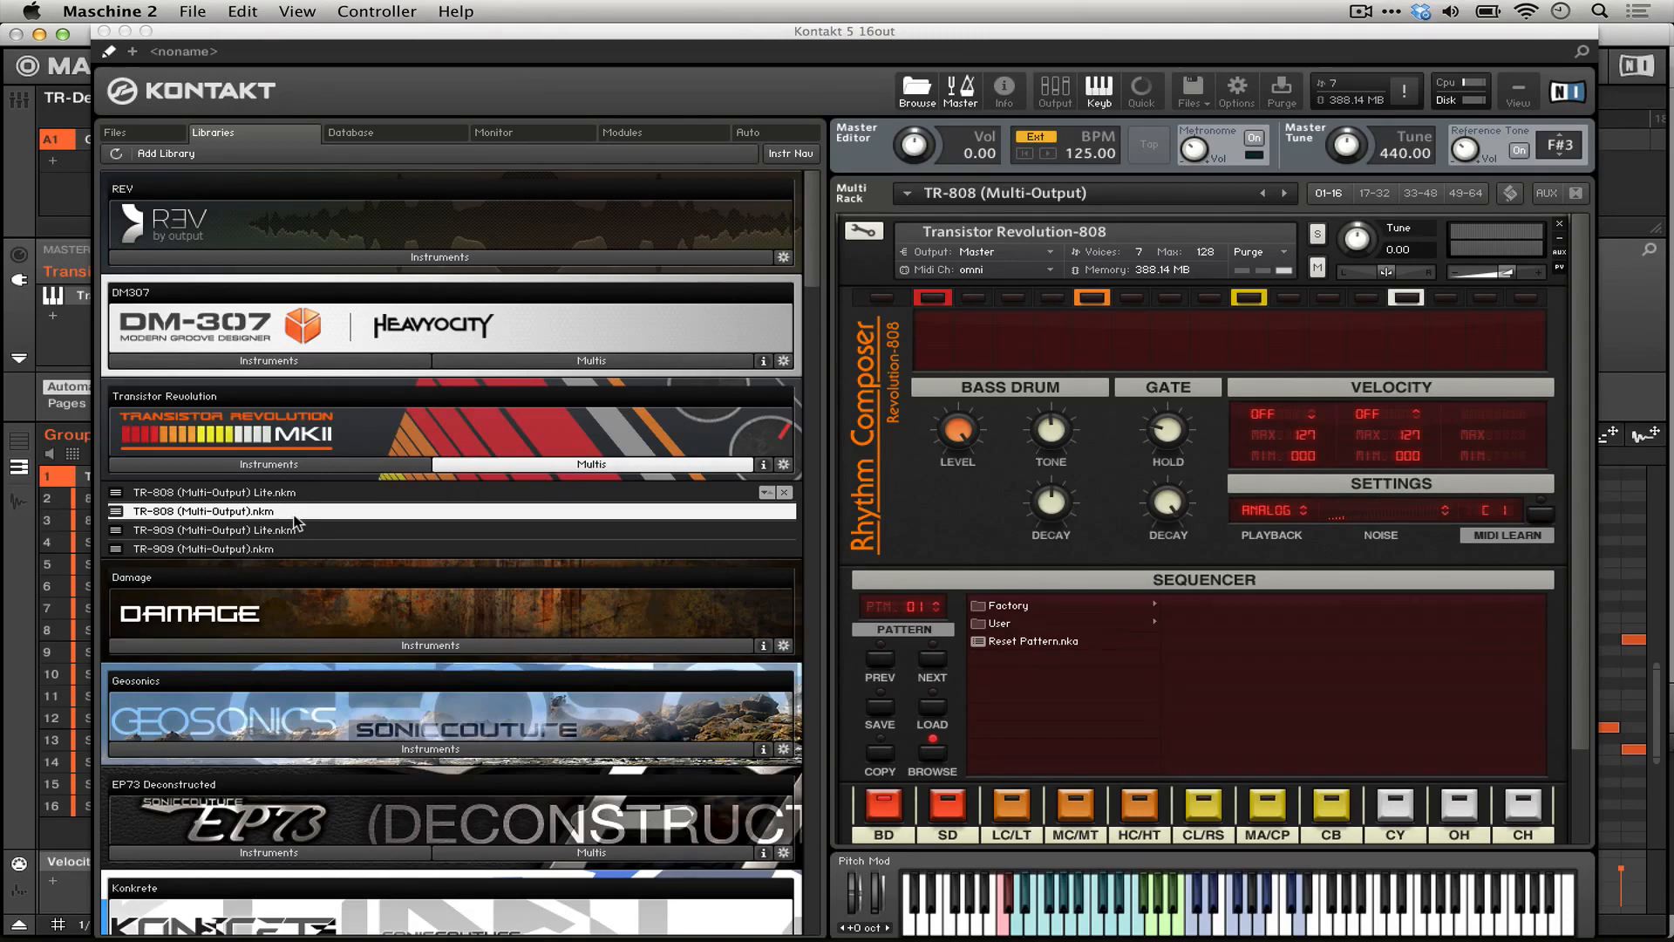
{"action": "left_click_drag", "start_coordinate": [302, 33], "coordinate": [826, 16]}
- Examine the audio input routing of the 808 KICK sound and its source choices
{"action": "left_click", "coordinate": [117, 499]}
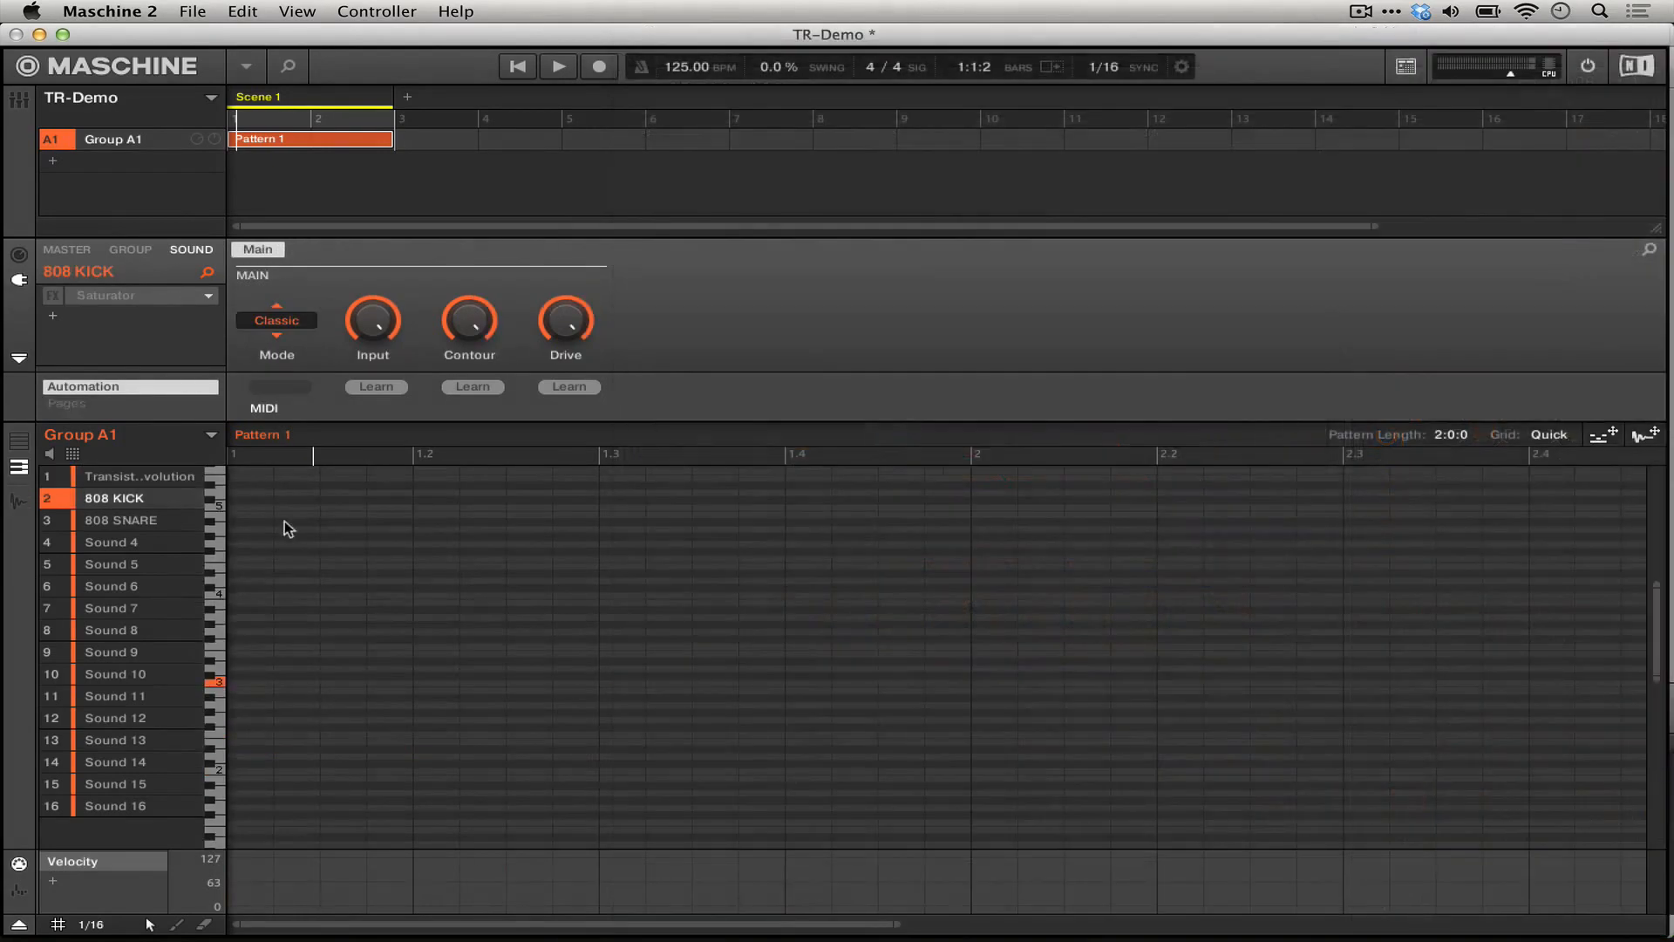
{"action": "left_click", "coordinate": [19, 254]}
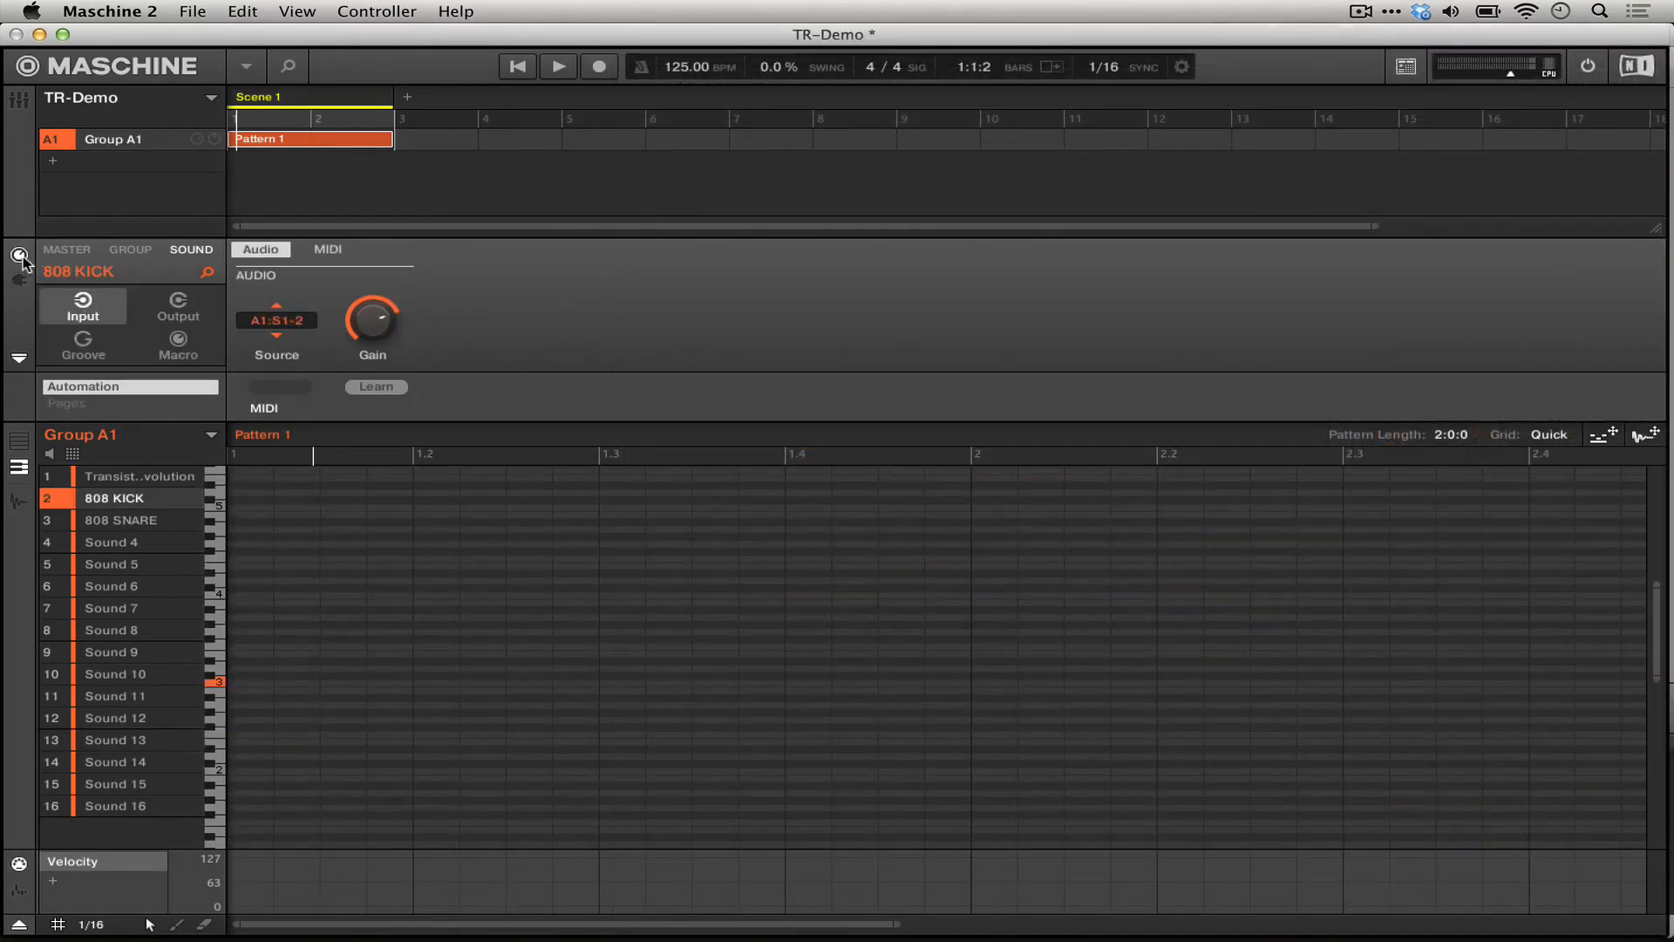
{"action": "left_click", "coordinate": [298, 324]}
{"action": "left_click", "coordinate": [297, 325]}
- Compare the audio input sources of 808 SNARE, 808 KICK, Sound 4 and Sound 8
{"action": "left_click", "coordinate": [138, 516]}
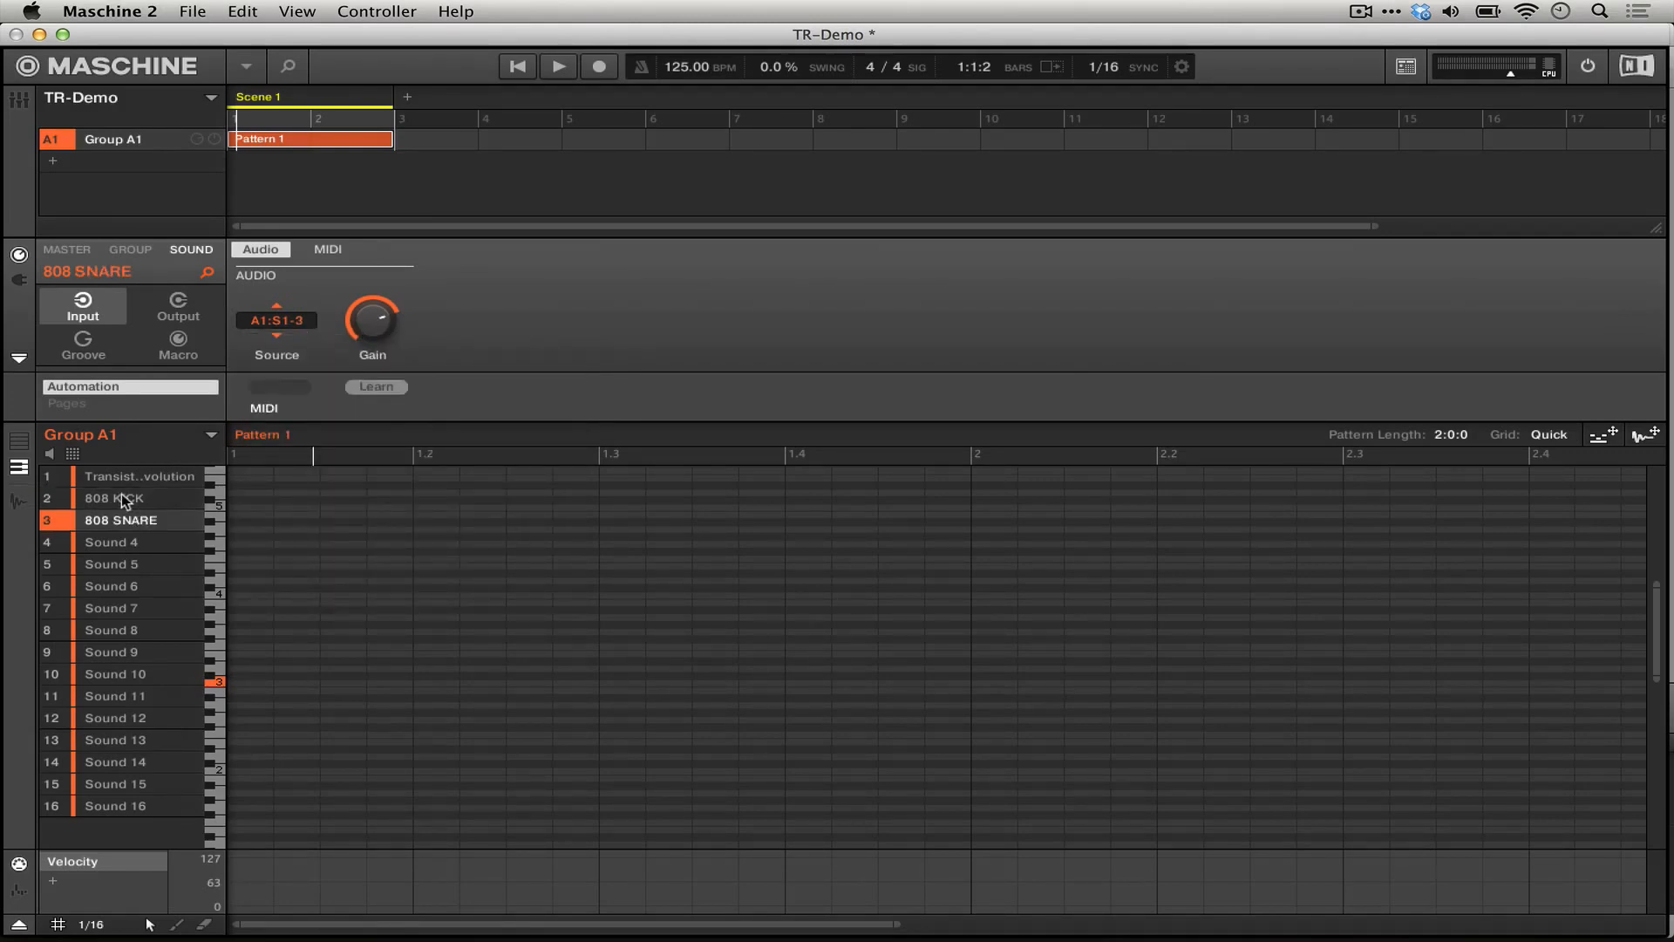
{"action": "left_click", "coordinate": [123, 497]}
{"action": "left_click", "coordinate": [128, 523]}
{"action": "left_click", "coordinate": [134, 540]}
{"action": "left_click", "coordinate": [122, 633]}
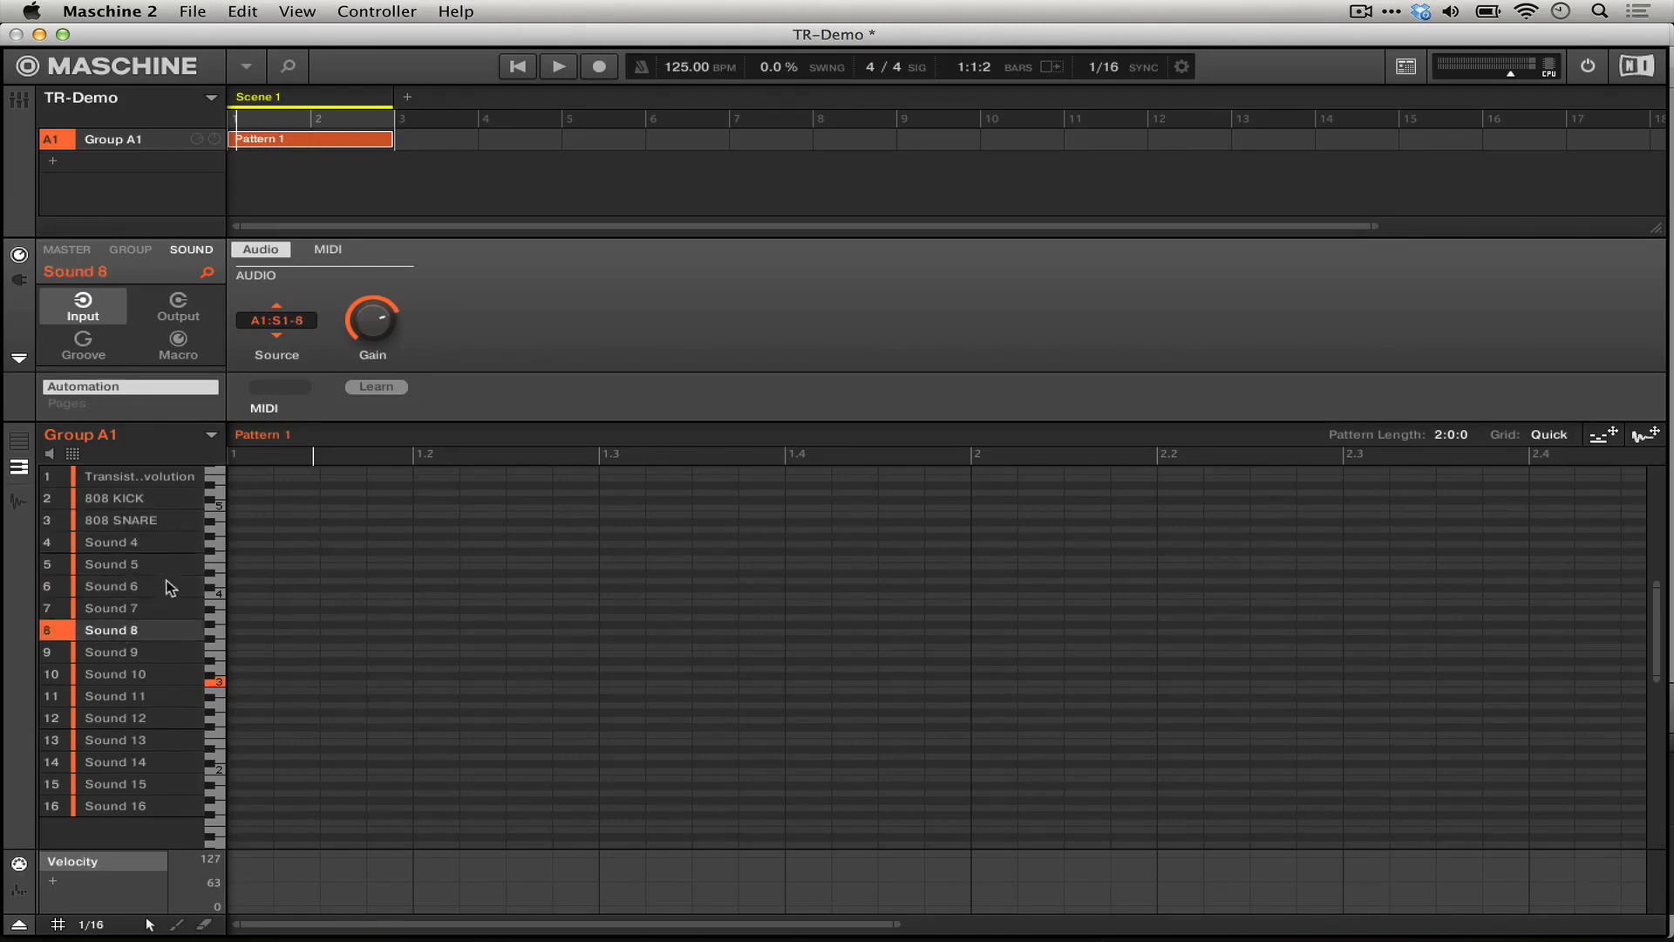
{"action": "left_click", "coordinate": [113, 500]}
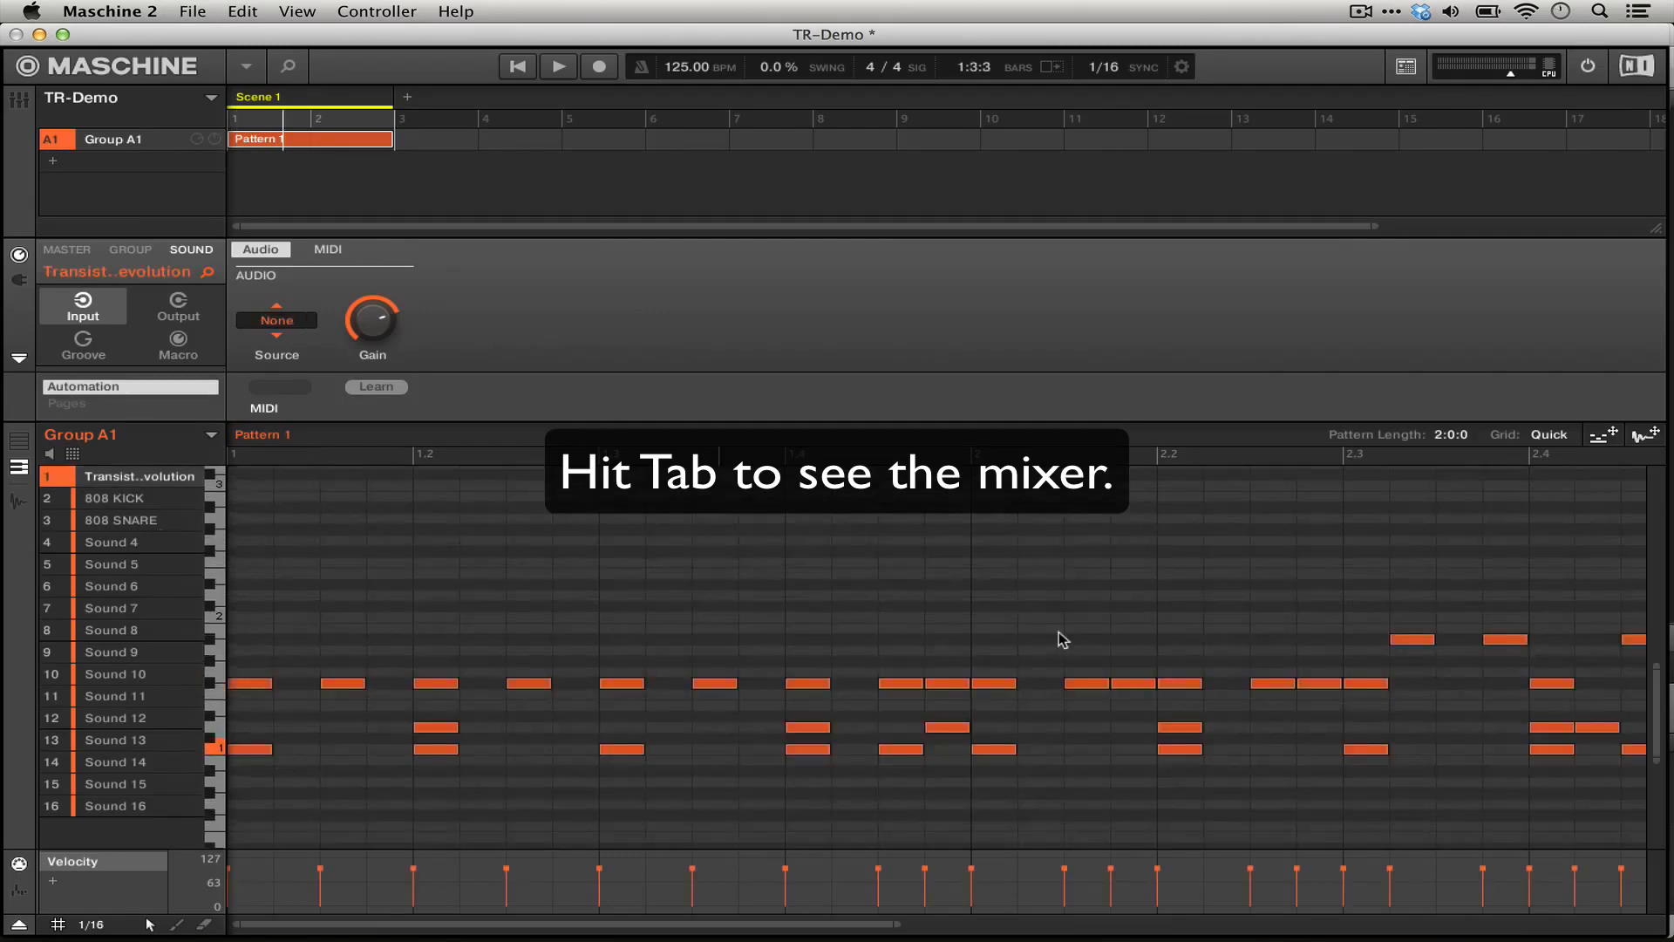
- Show the mixer and play the pattern to check the level of each sound's channel
{"action": "key", "text": "Tab"}
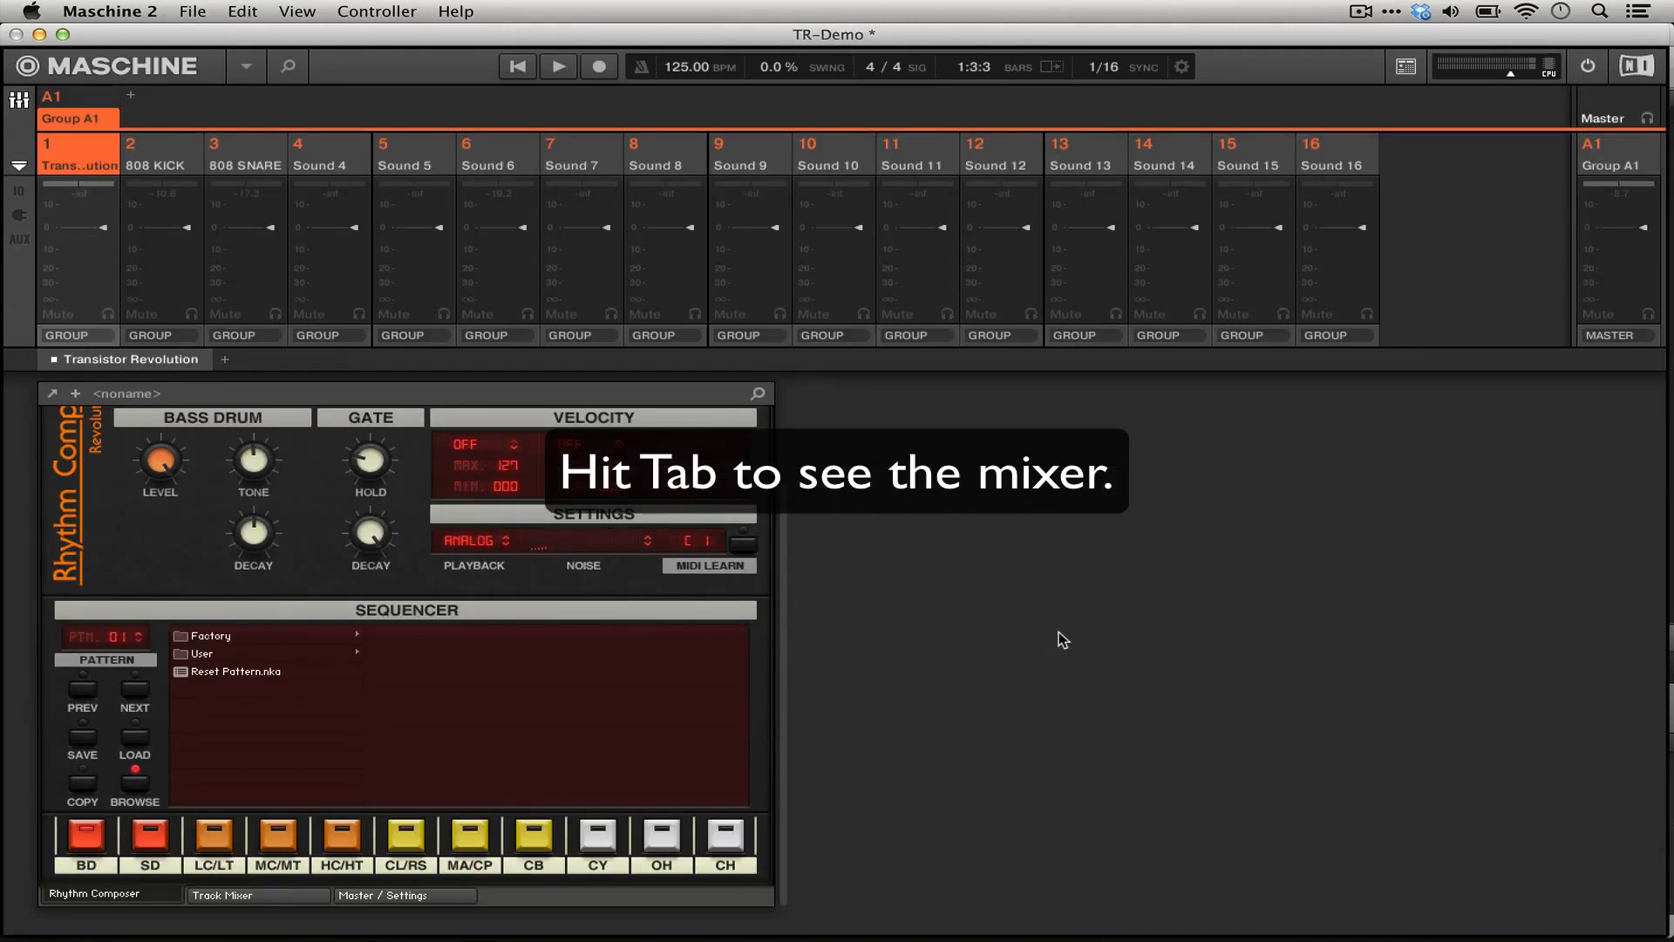
{"action": "key", "text": "Tab"}
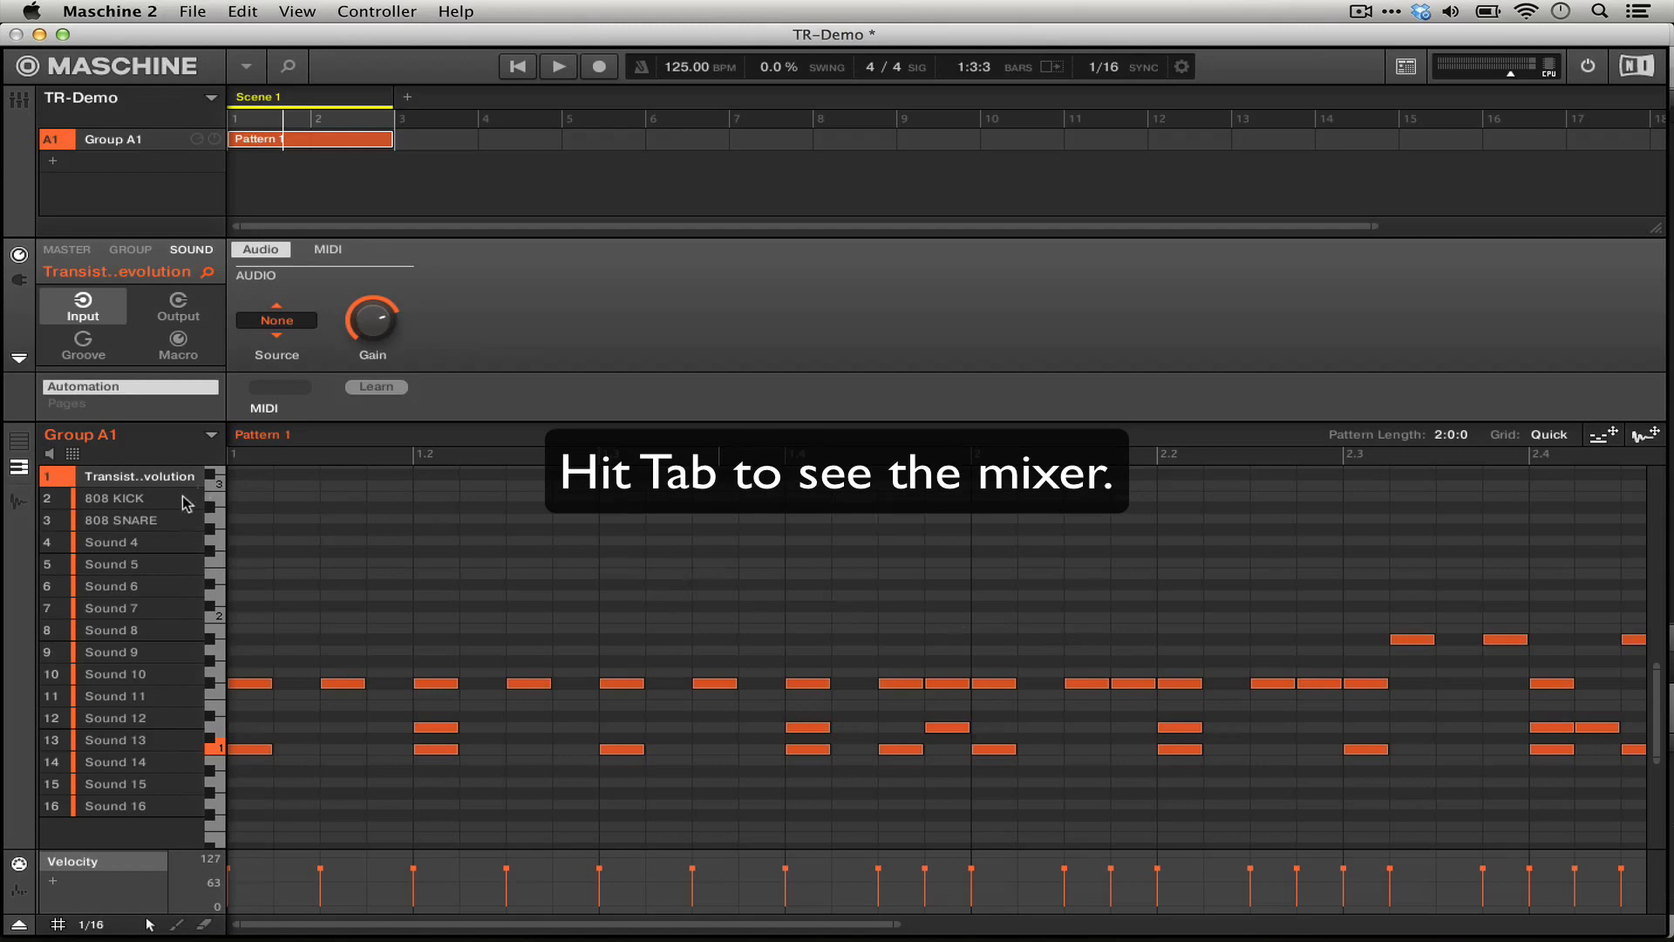
{"action": "key", "text": "Tab"}
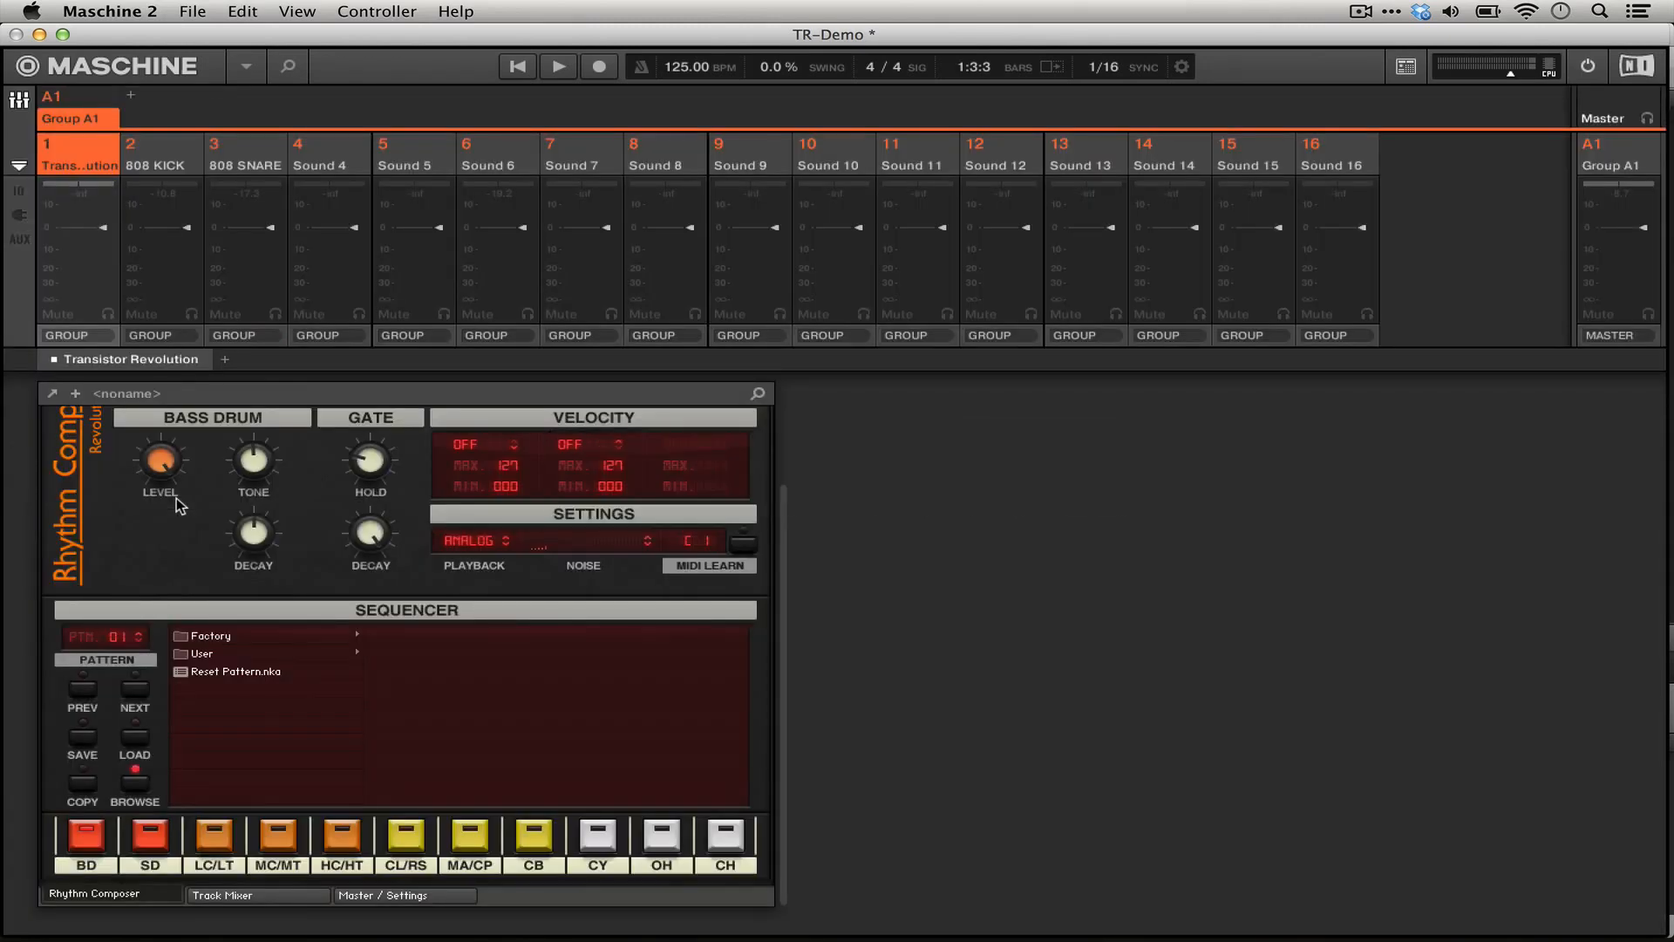
{"action": "key", "text": "space"}
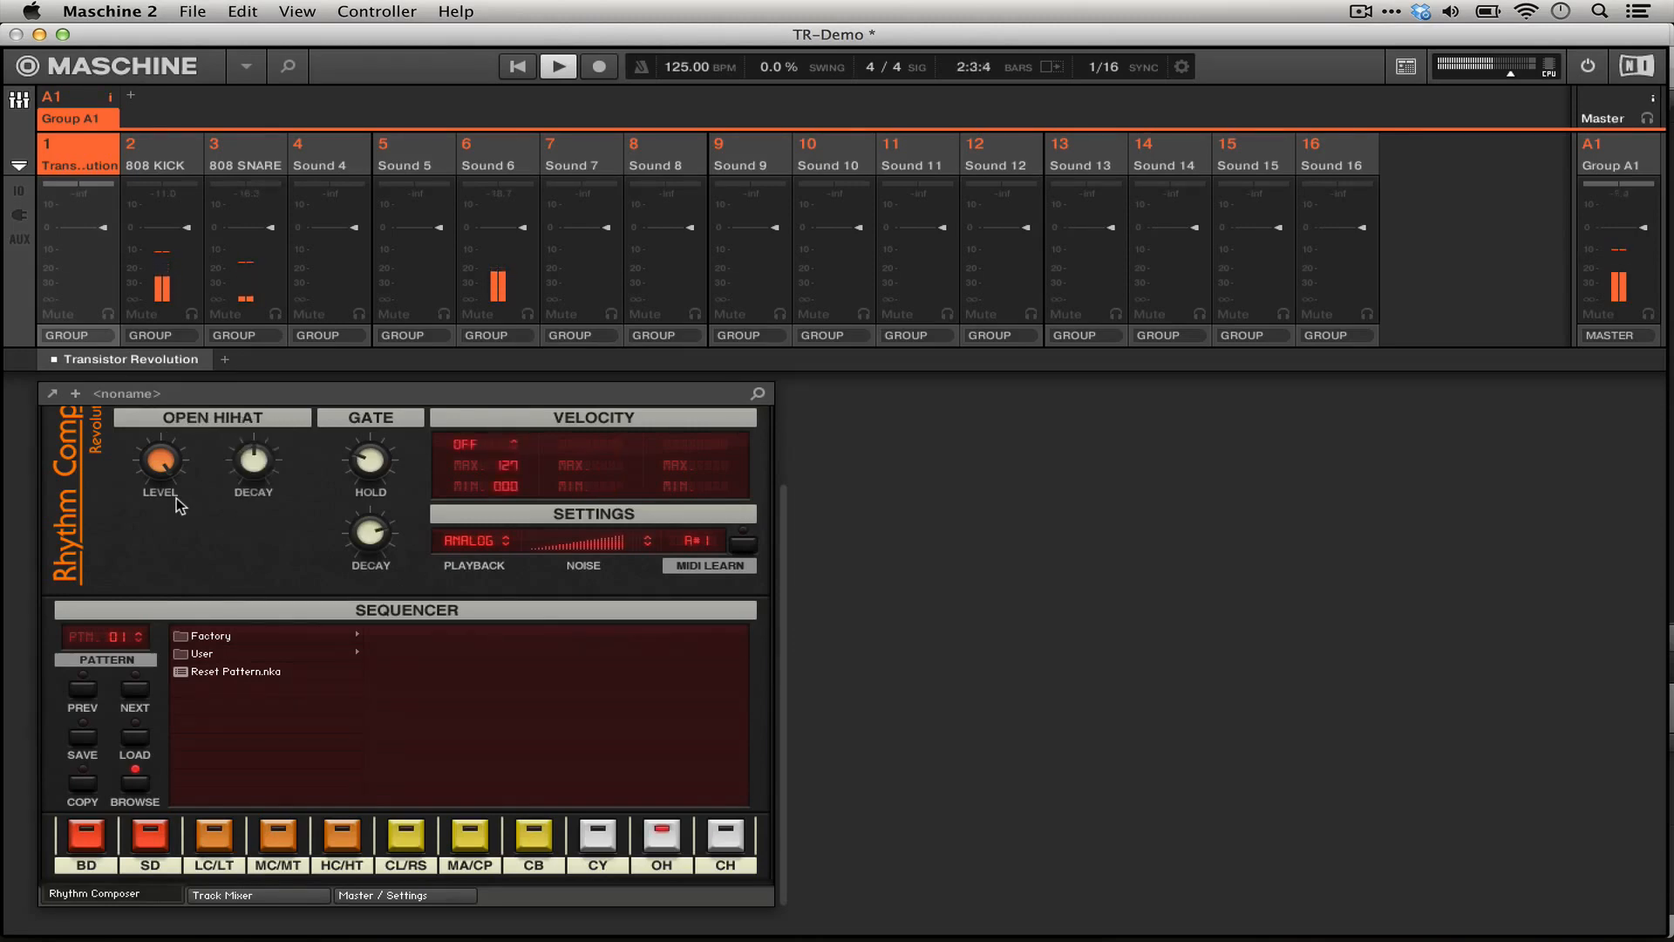
{"action": "key", "text": "space"}
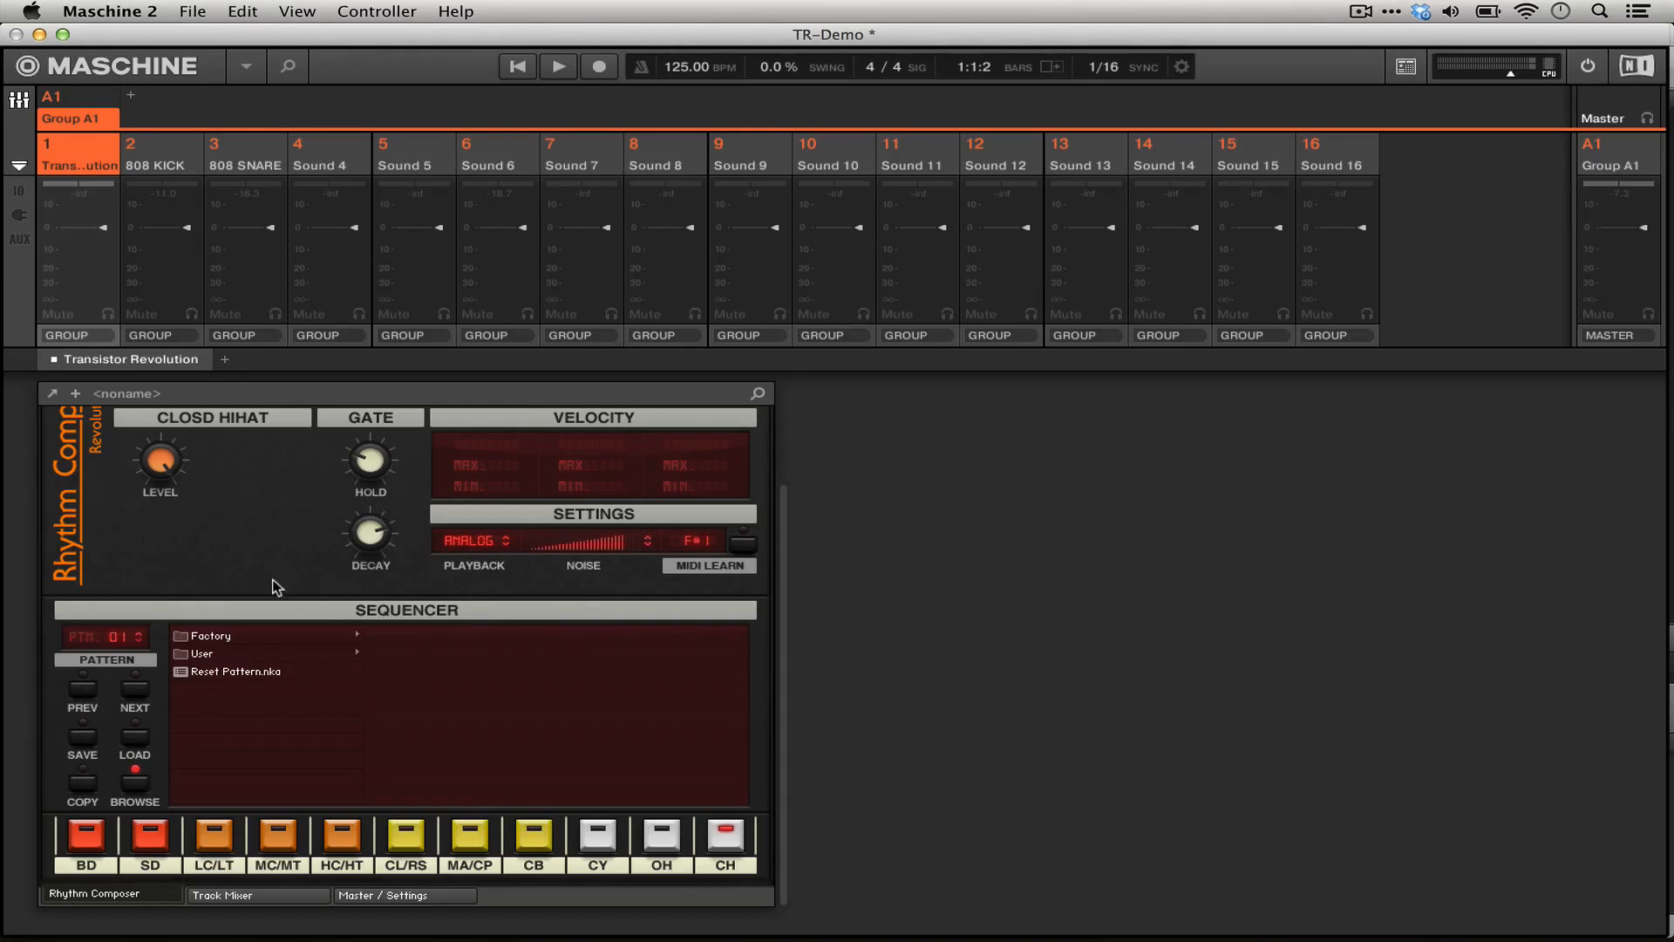
- Raise the BD fader in the instrument's Track Mixer and slightly lower the 808 KICK mixer channel during playback
{"action": "scroll", "coordinate": [273, 586], "scroll_direction": "down", "scroll_amount": 2}
{"action": "scroll", "coordinate": [303, 631], "scroll_direction": "up", "scroll_amount": 2}
{"action": "left_click", "coordinate": [279, 895]}
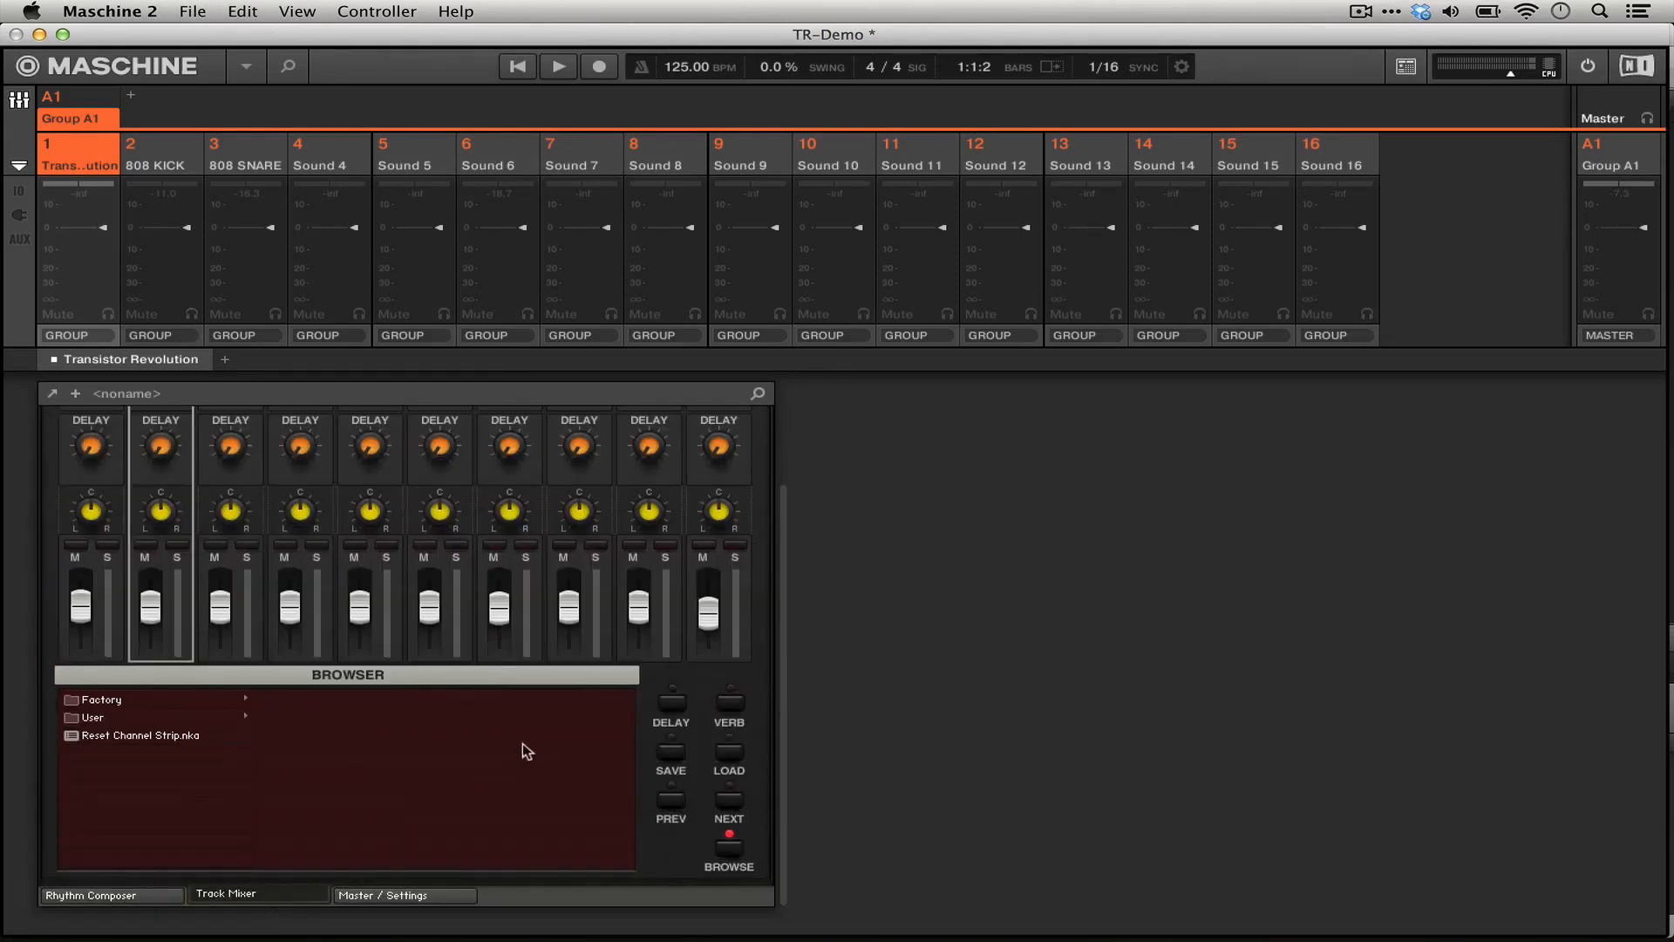
{"action": "scroll", "coordinate": [291, 579], "scroll_direction": "up", "scroll_amount": 2}
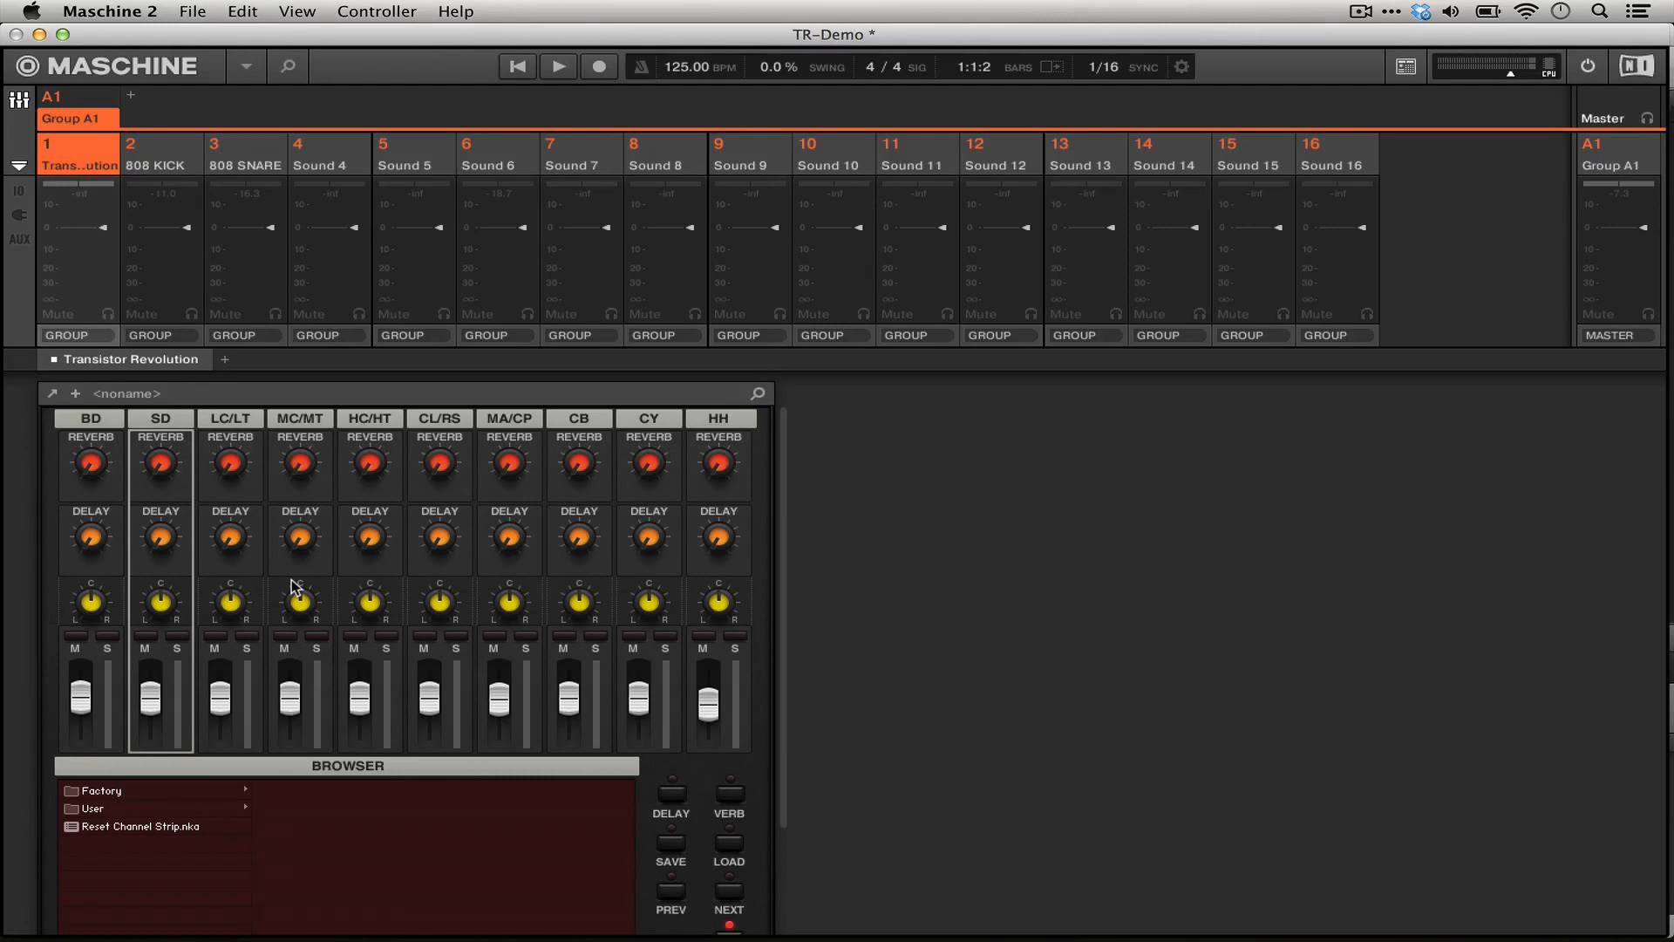
{"action": "key", "text": "space"}
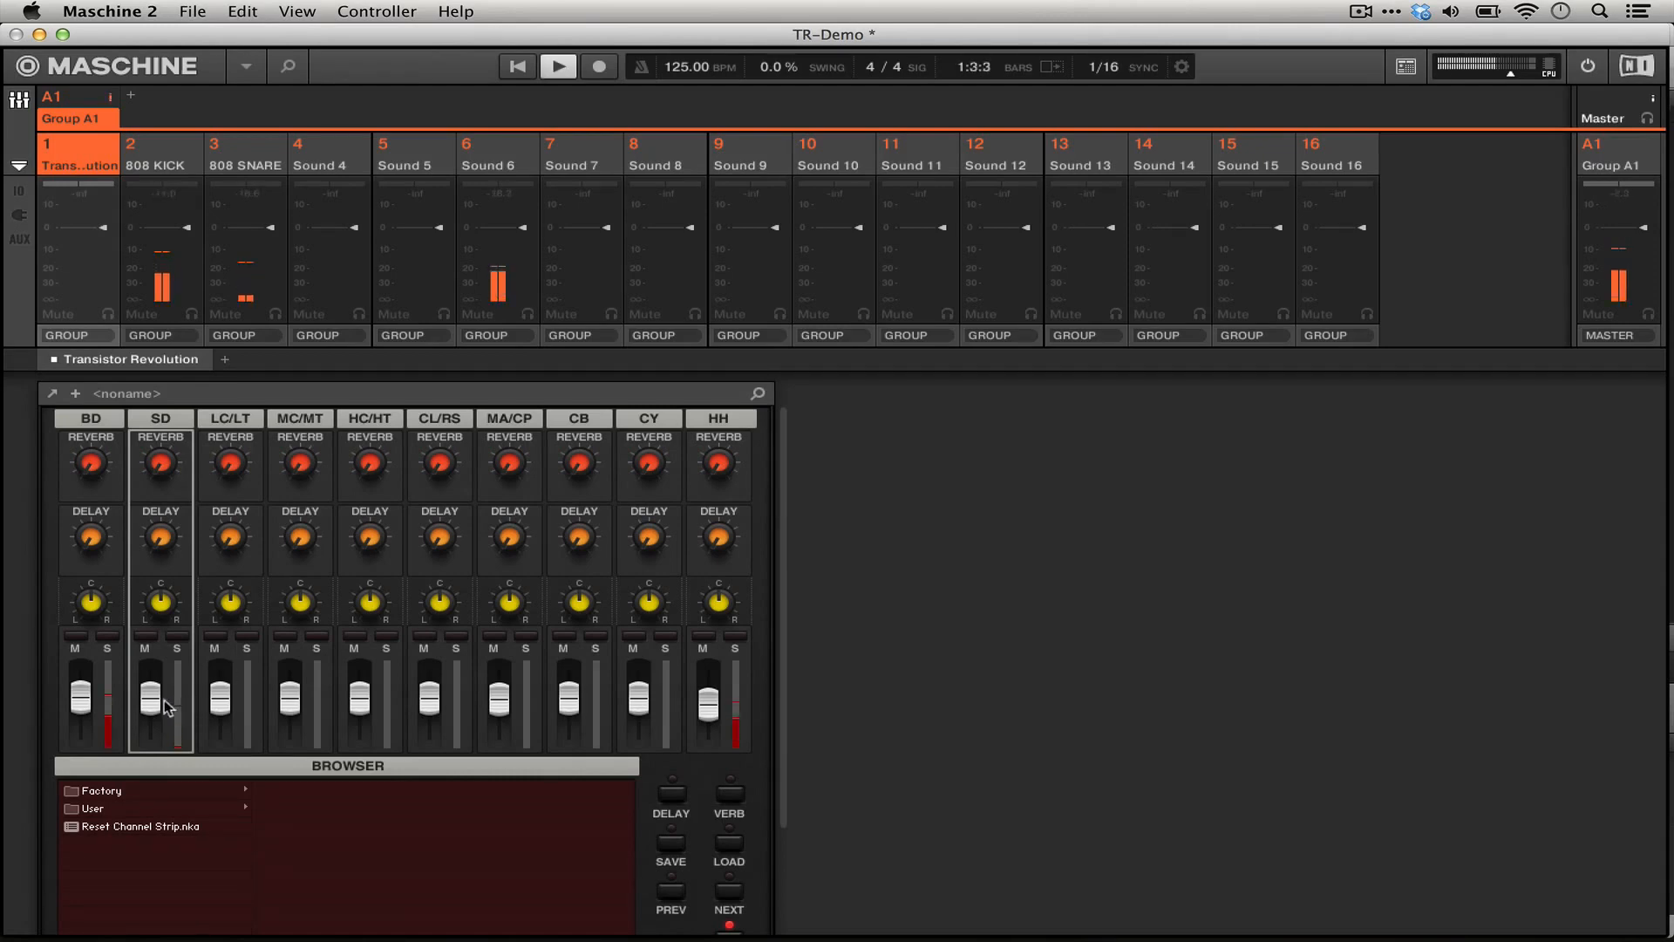
{"action": "left_click_drag", "start_coordinate": [81, 695], "coordinate": [85, 610]}
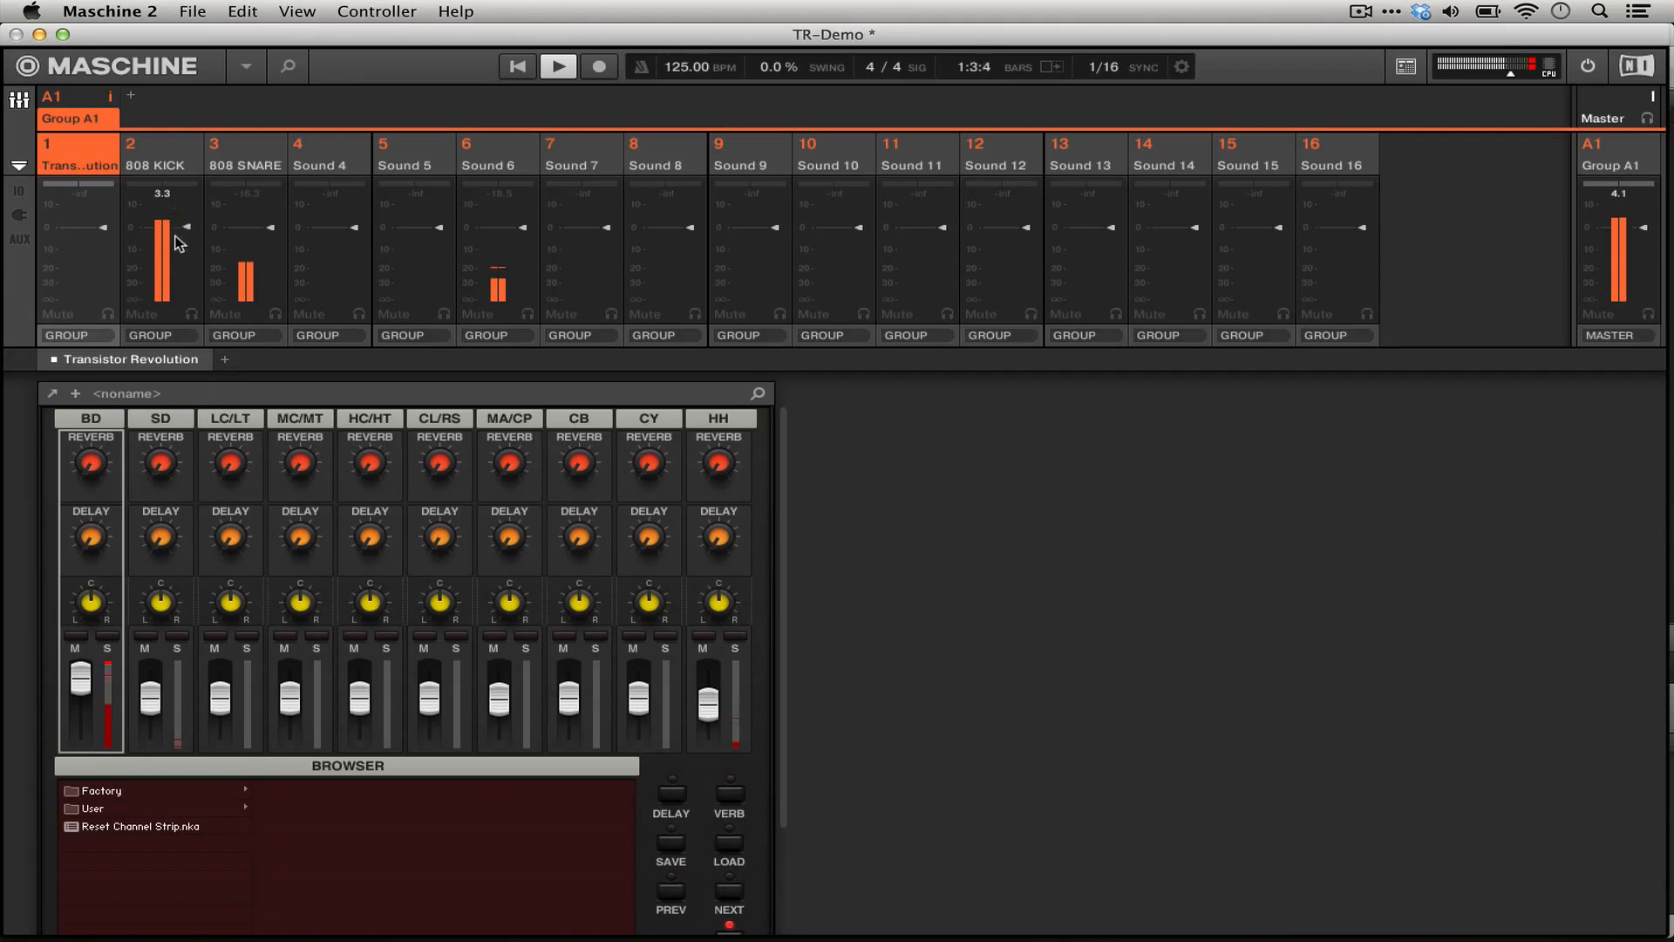
{"action": "mouse_move", "coordinate": [178, 266]}
{"action": "left_mouse_down"}
{"action": "mouse_move", "coordinate": [178, 216]}
{"action": "mouse_move", "coordinate": [176, 237]}
{"action": "left_mouse_up"}
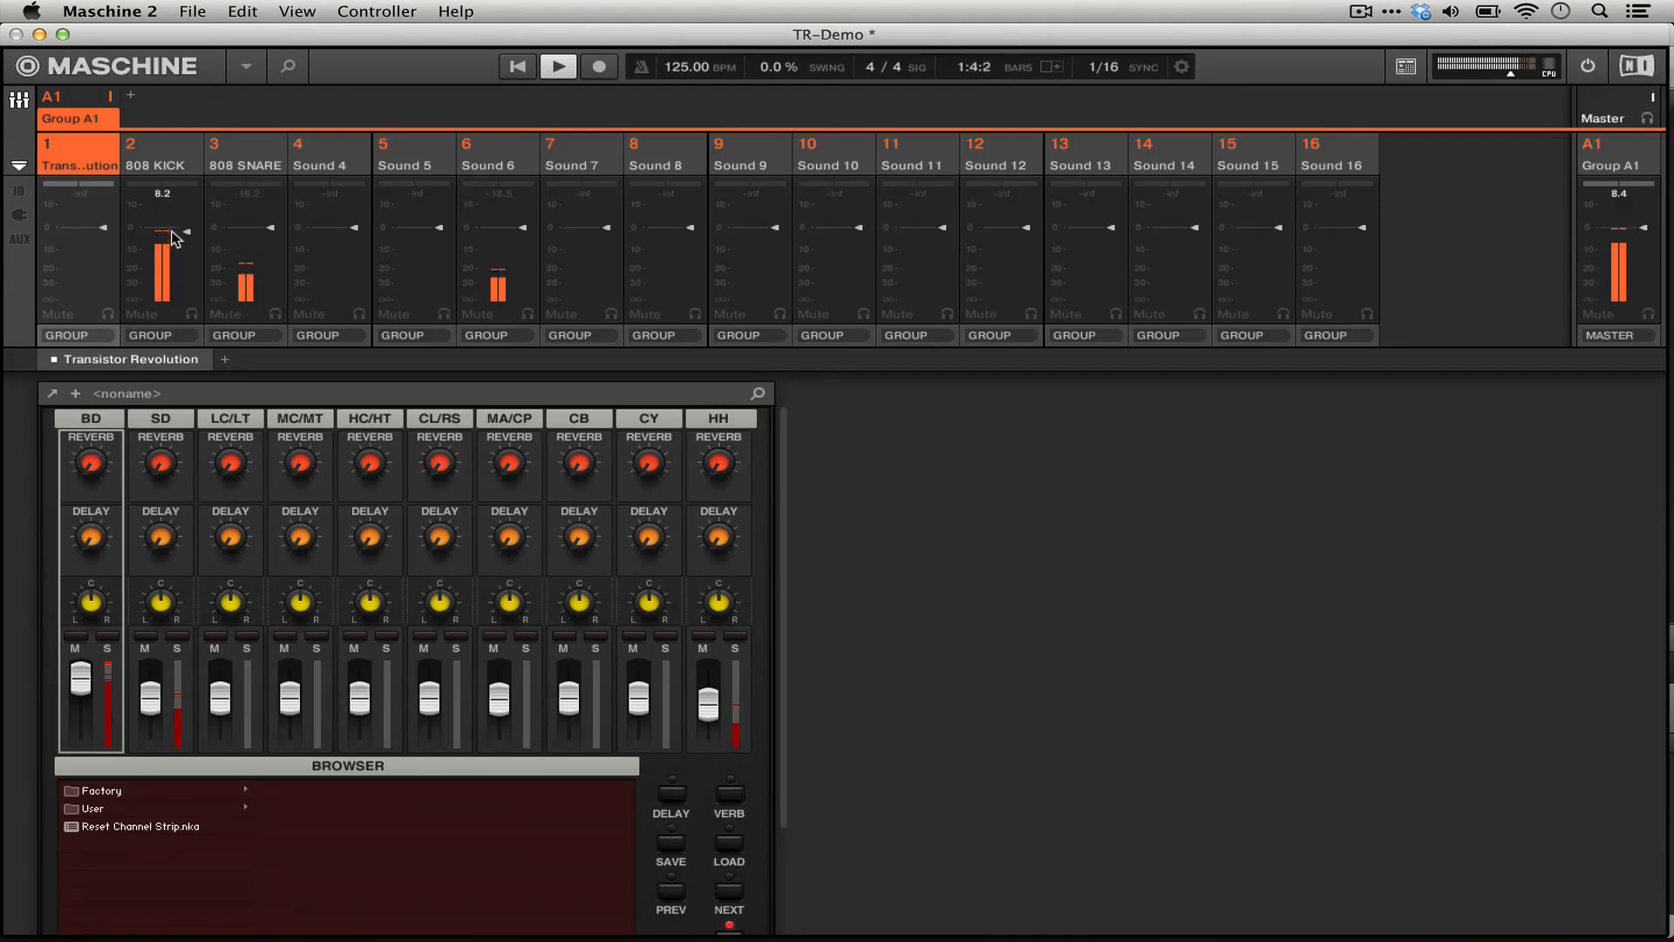
{"action": "key", "text": "space"}
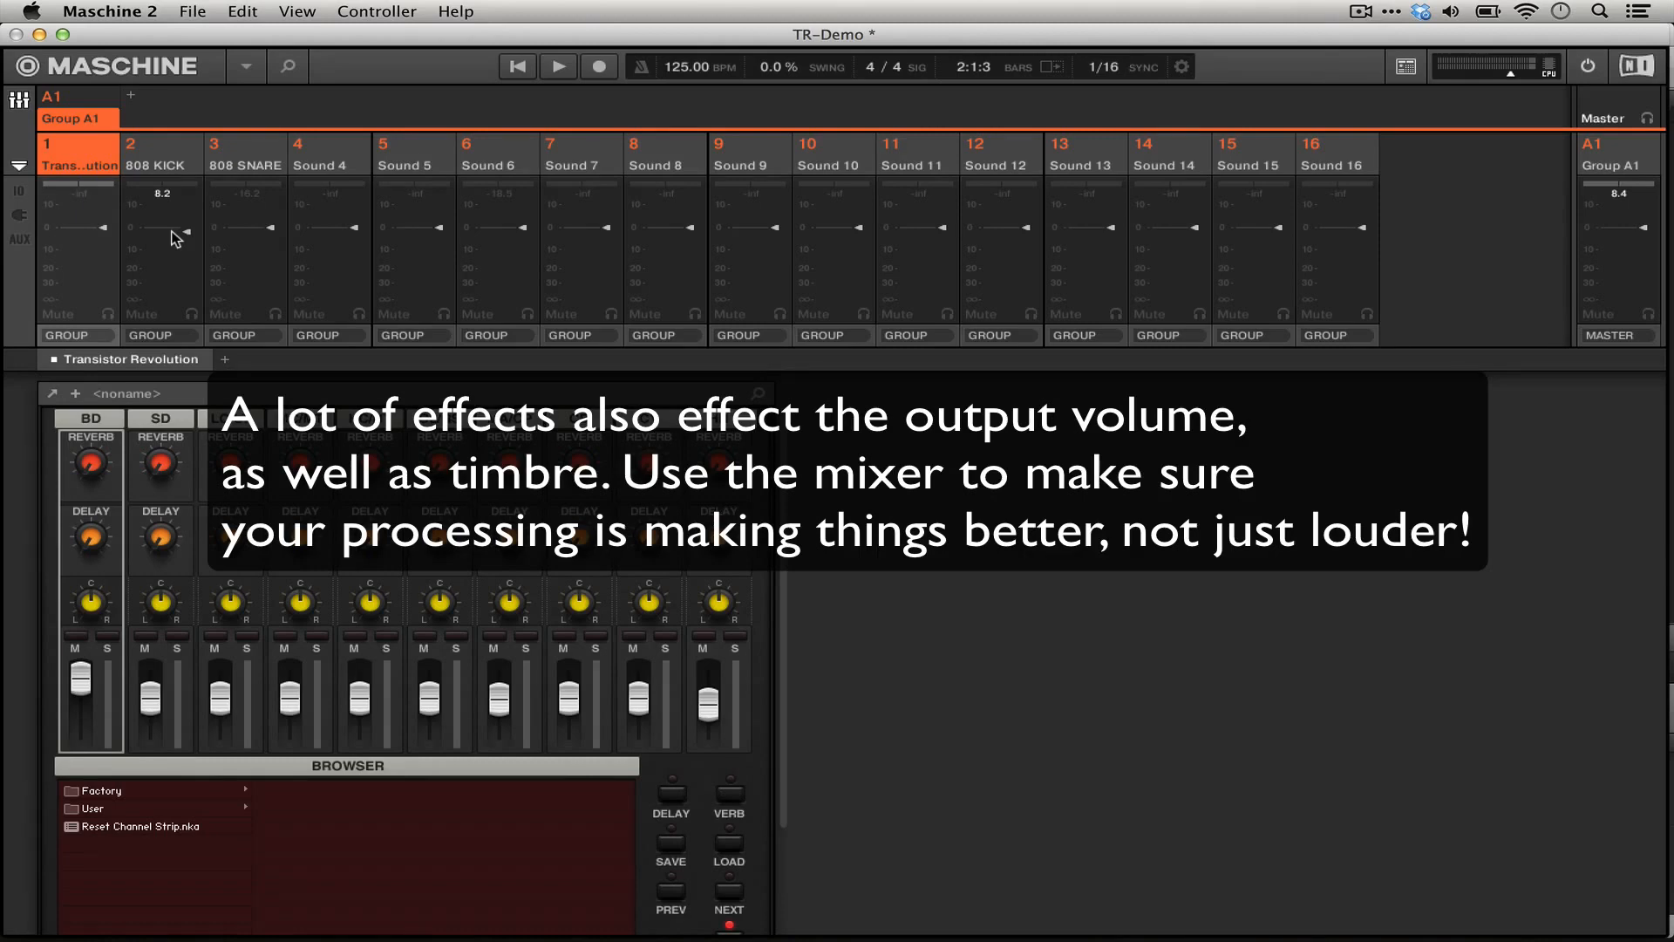
- Try different playback modes for the bass drum in the Rhythm Composer, including MP60 and OFF
{"action": "scroll", "coordinate": [66, 452], "scroll_direction": "down", "scroll_amount": 3}
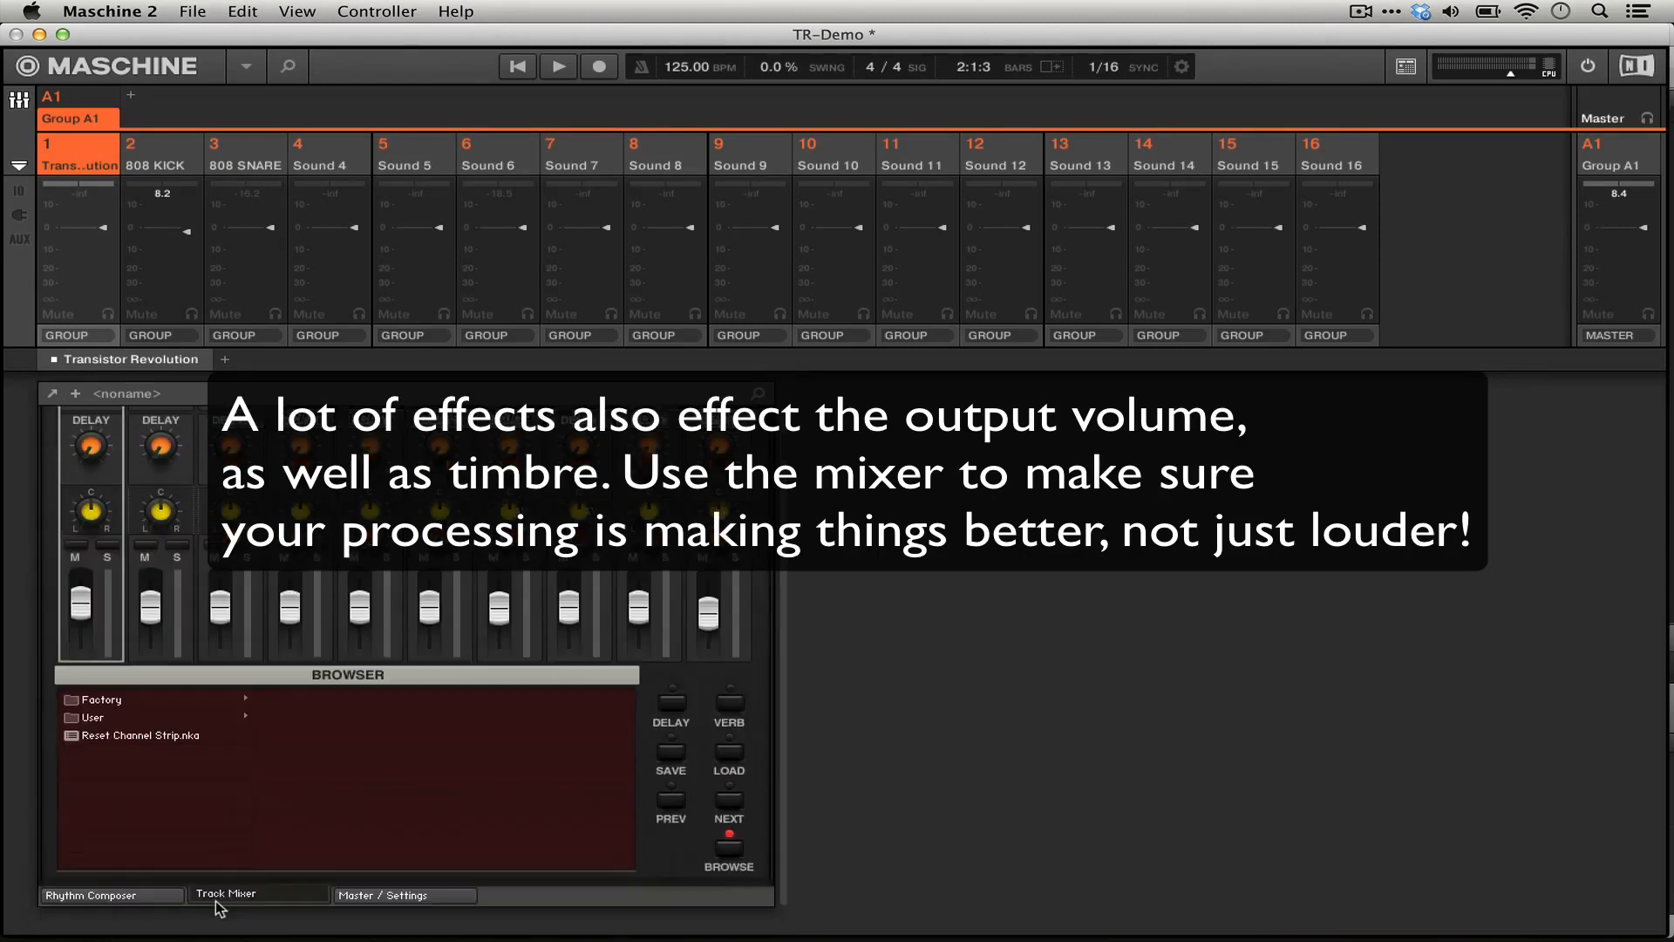
{"action": "left_click", "coordinate": [148, 896]}
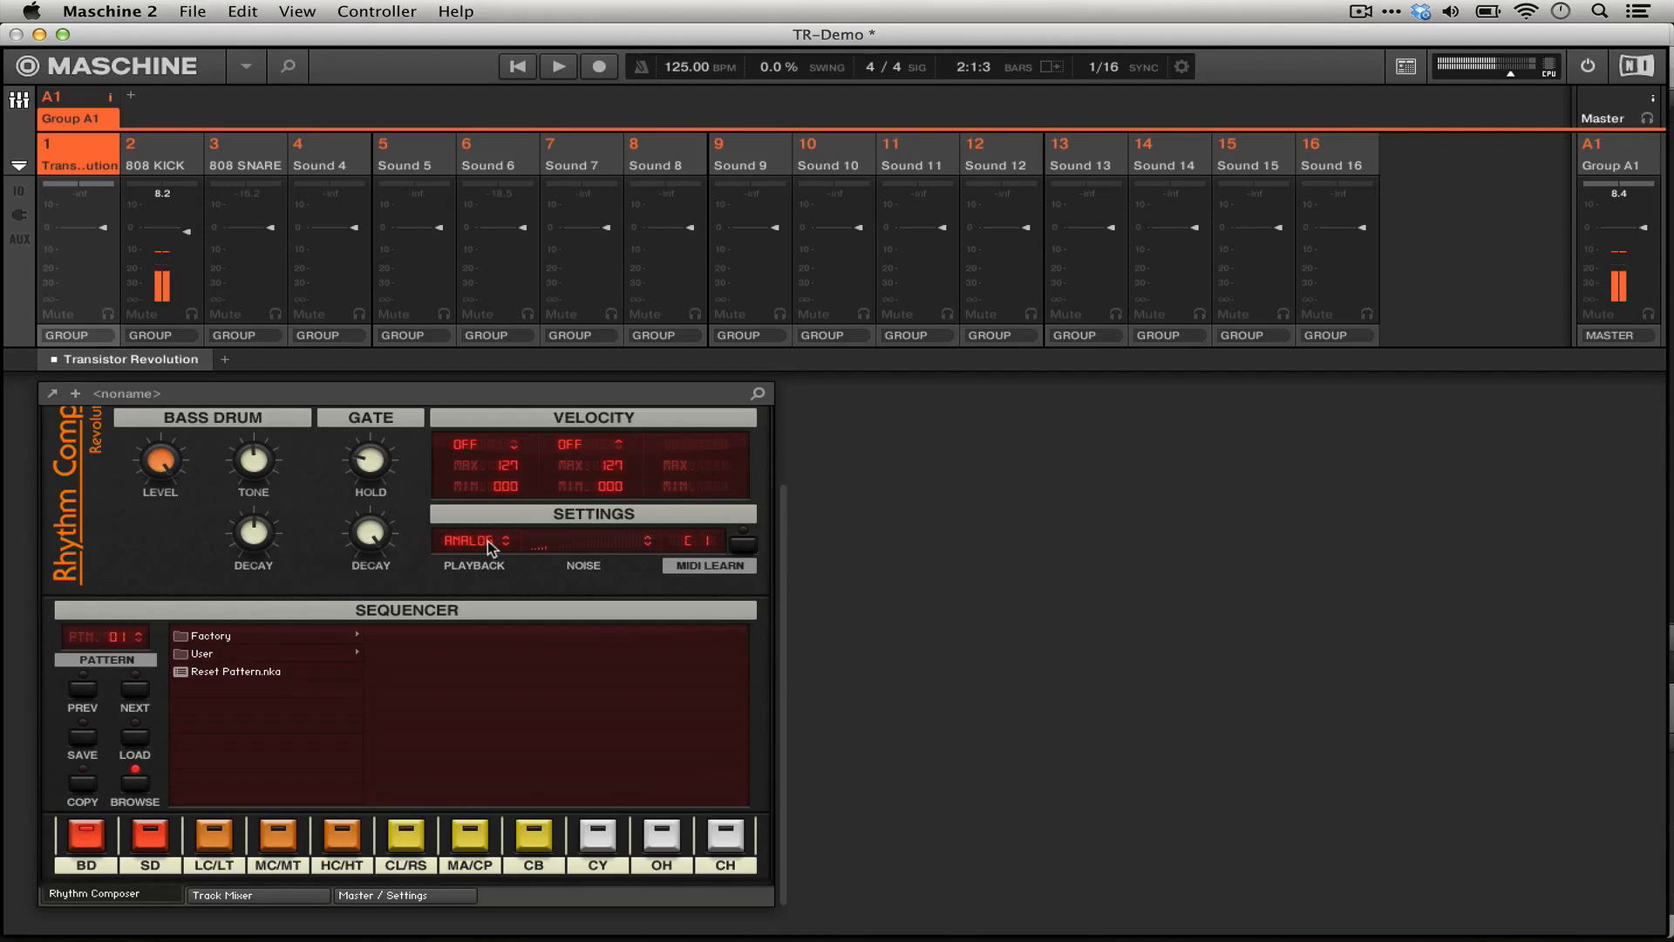
{"action": "left_click_drag", "start_coordinate": [491, 541], "coordinate": [485, 529]}
{"action": "left_click_drag", "start_coordinate": [599, 530], "coordinate": [488, 511]}
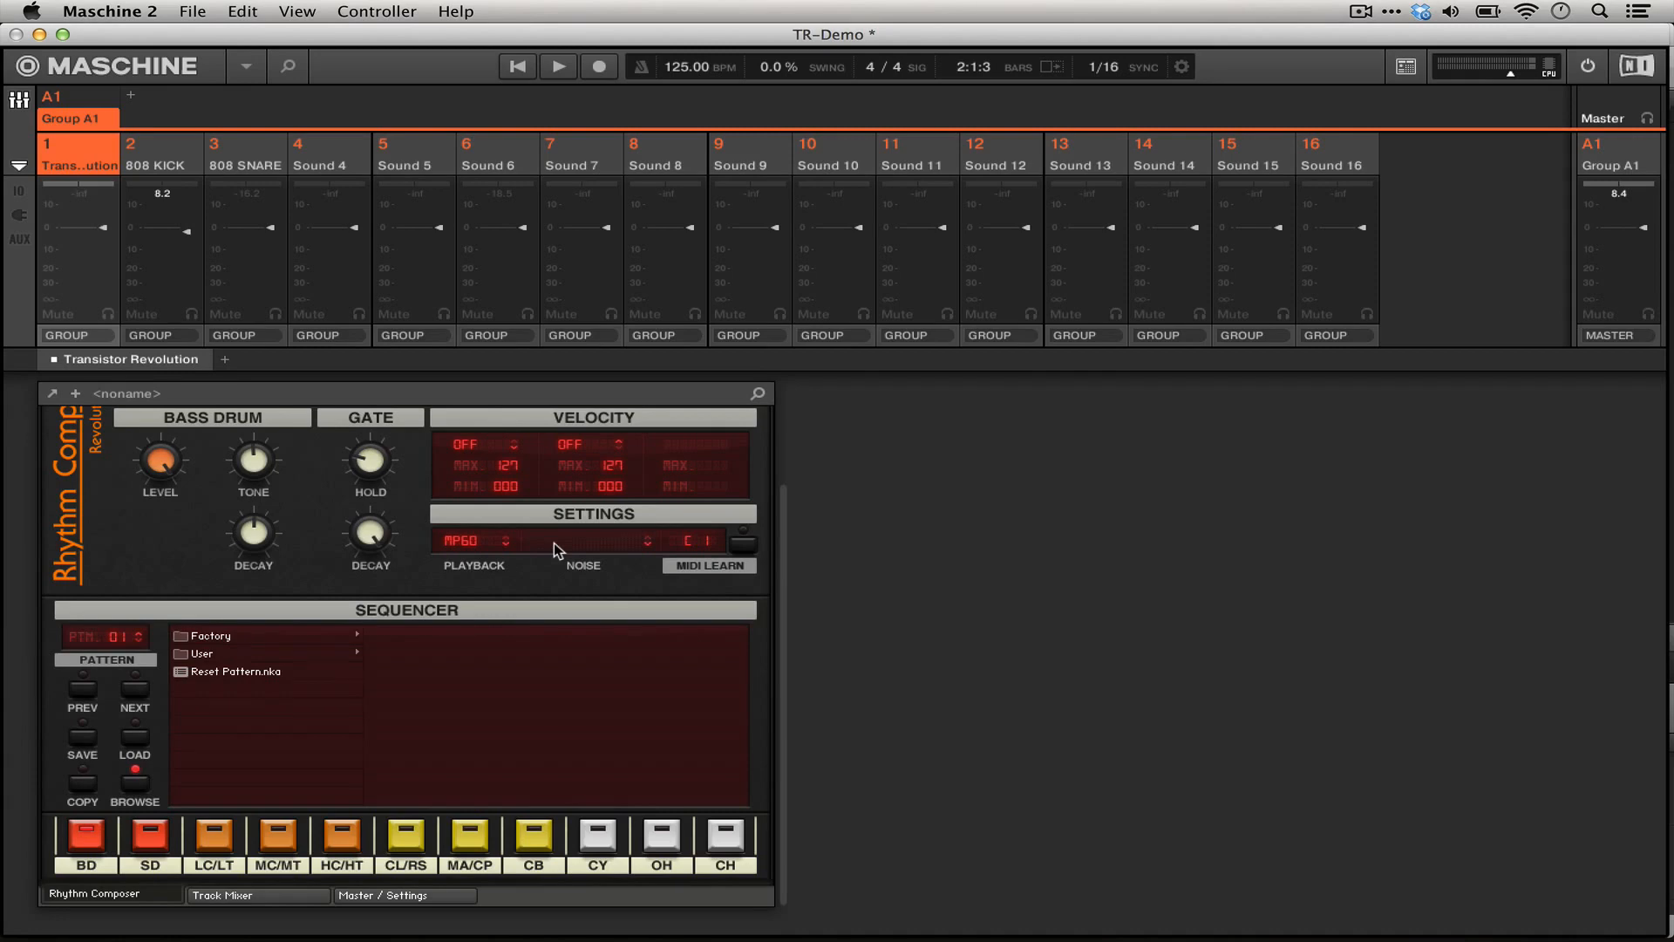
{"action": "left_click_drag", "start_coordinate": [472, 541], "coordinate": [472, 627]}
{"action": "key", "text": "super+m"}
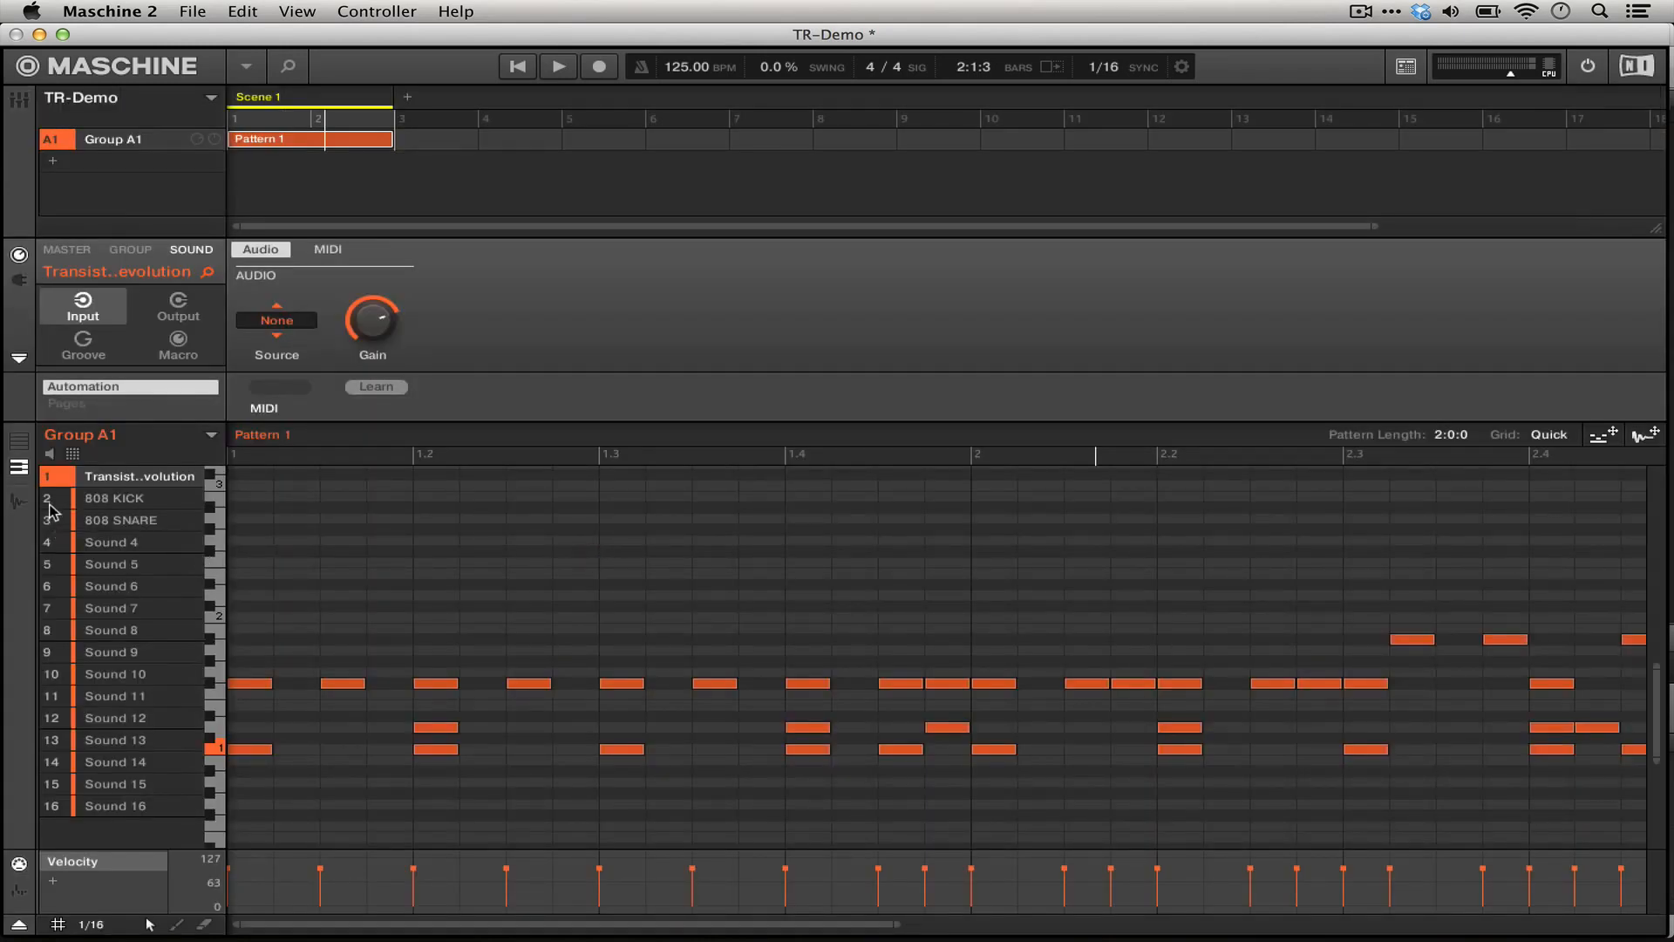
{"action": "key", "text": "super+m"}
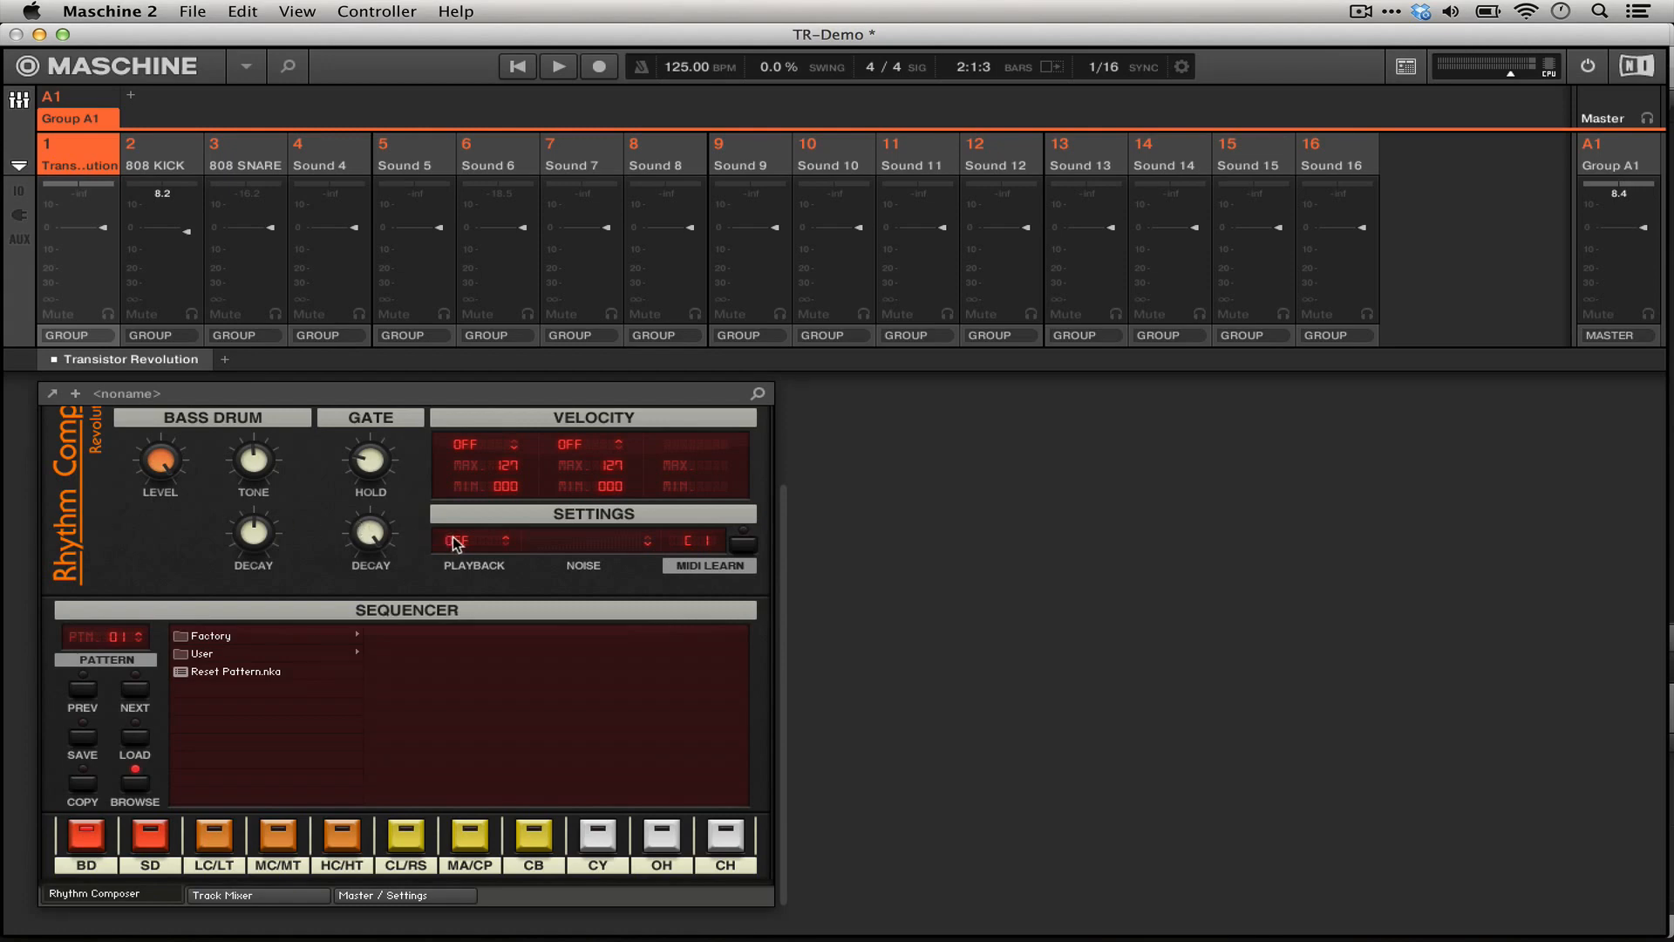
{"action": "left_click_drag", "start_coordinate": [452, 537], "coordinate": [453, 521]}
- Enable the tape effect in the Master / Settings page, raise the BD and SD tape gains, and audition the pattern
{"action": "left_click", "coordinate": [373, 896]}
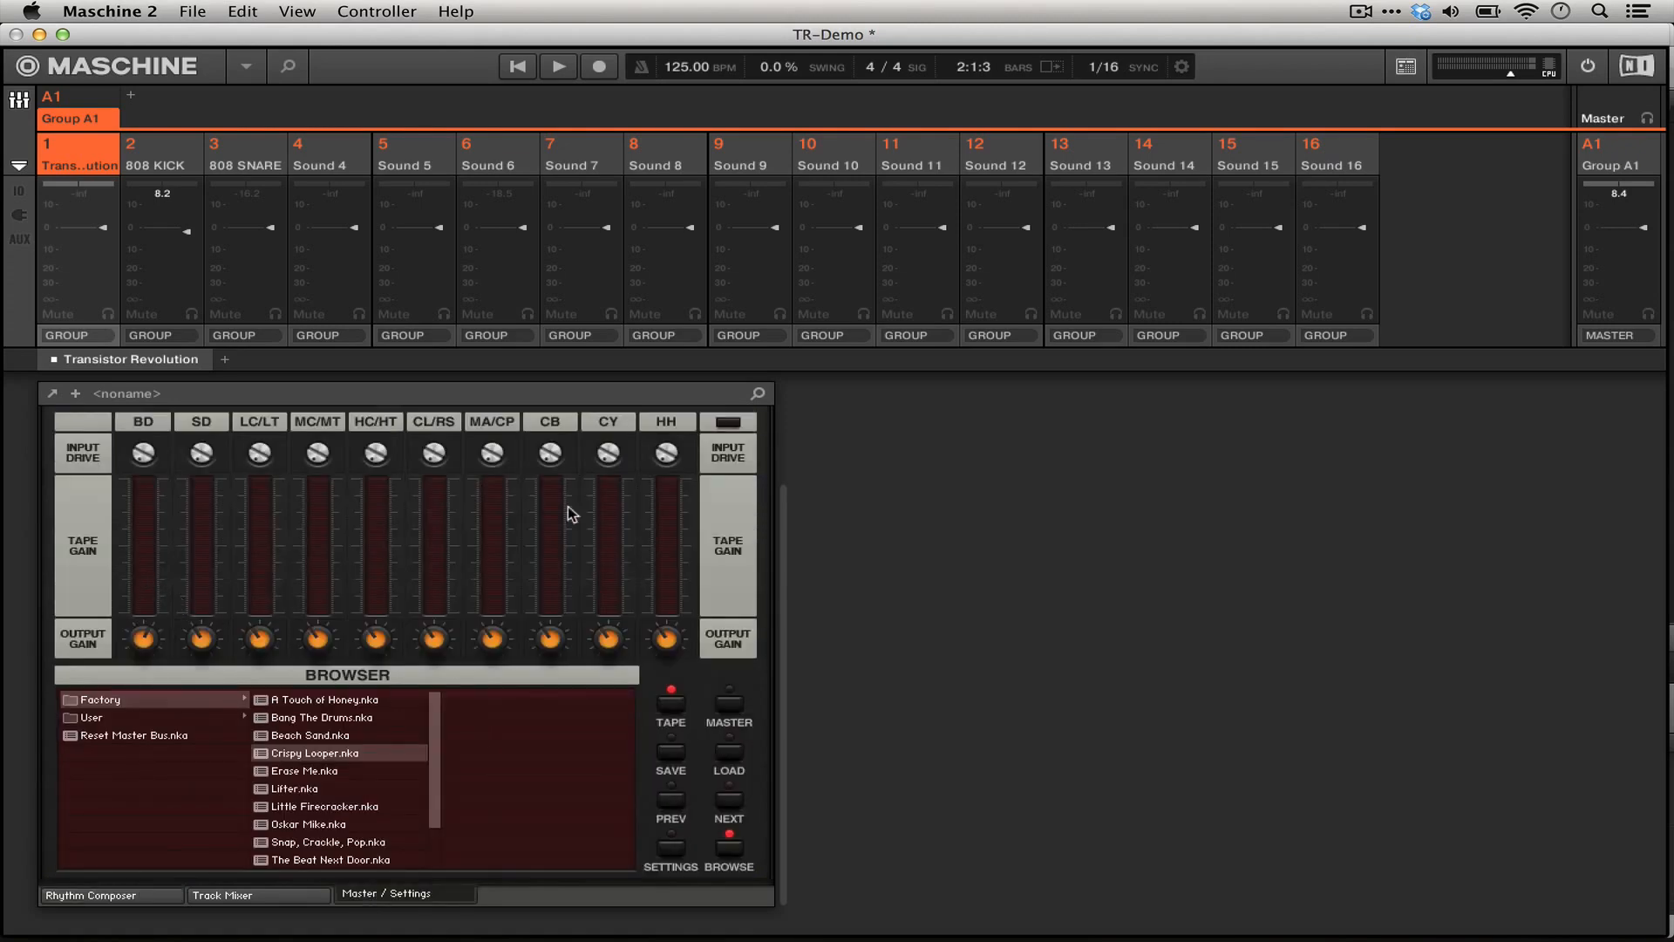
{"action": "left_click", "coordinate": [727, 423]}
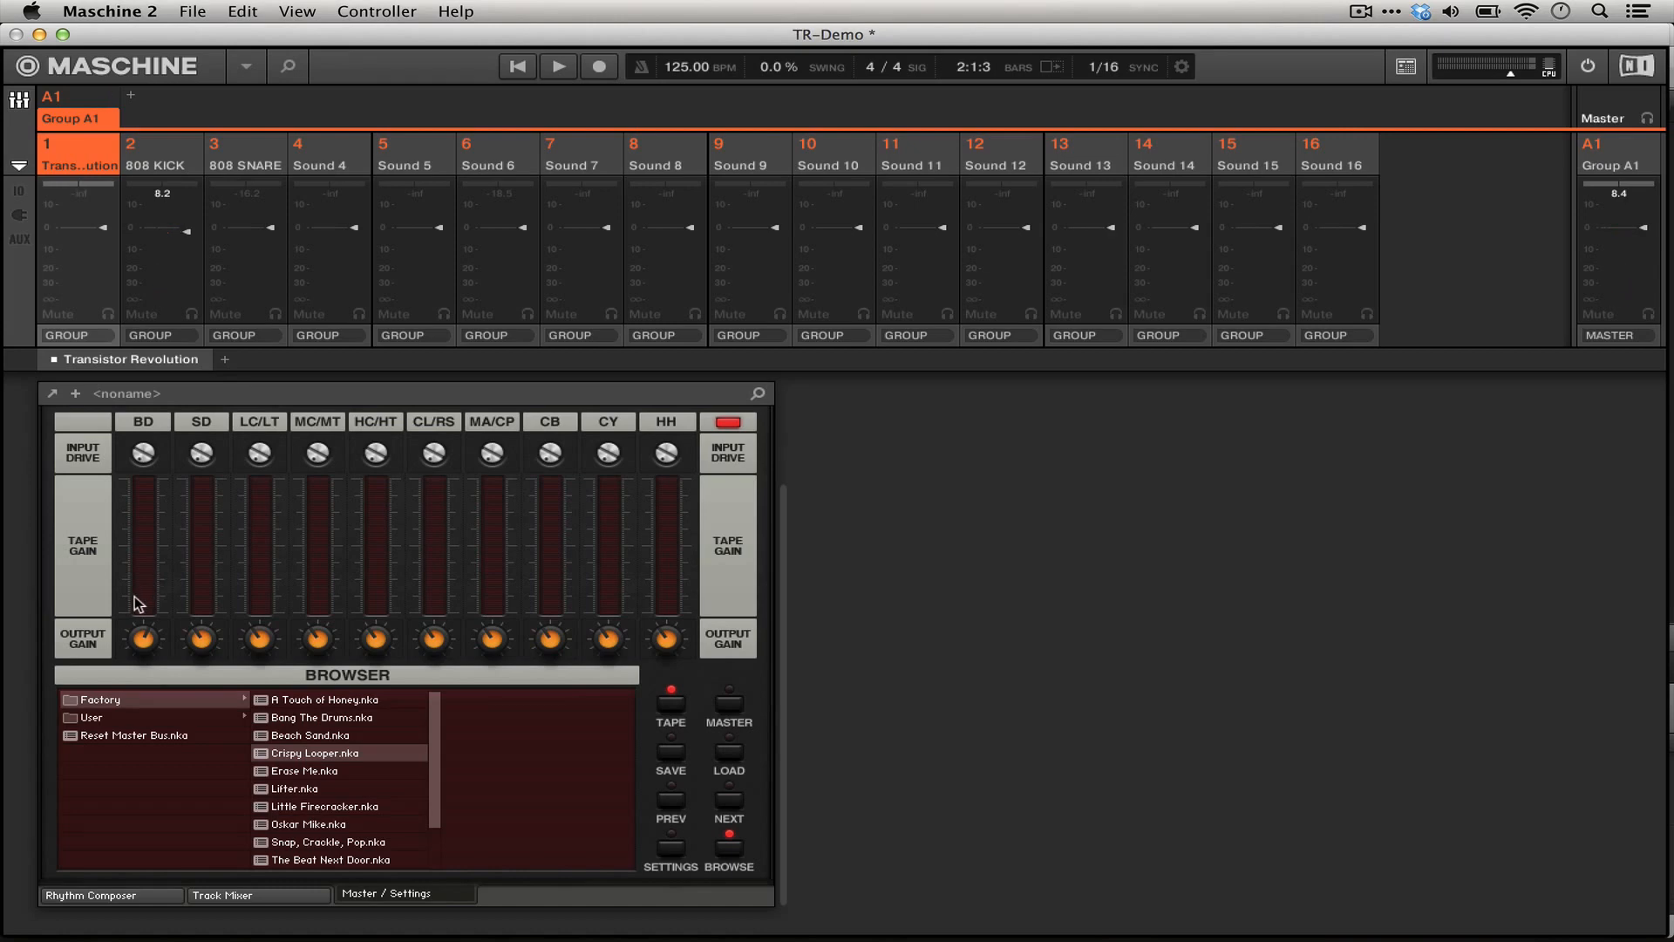
{"action": "left_click_drag", "start_coordinate": [134, 601], "coordinate": [129, 361]}
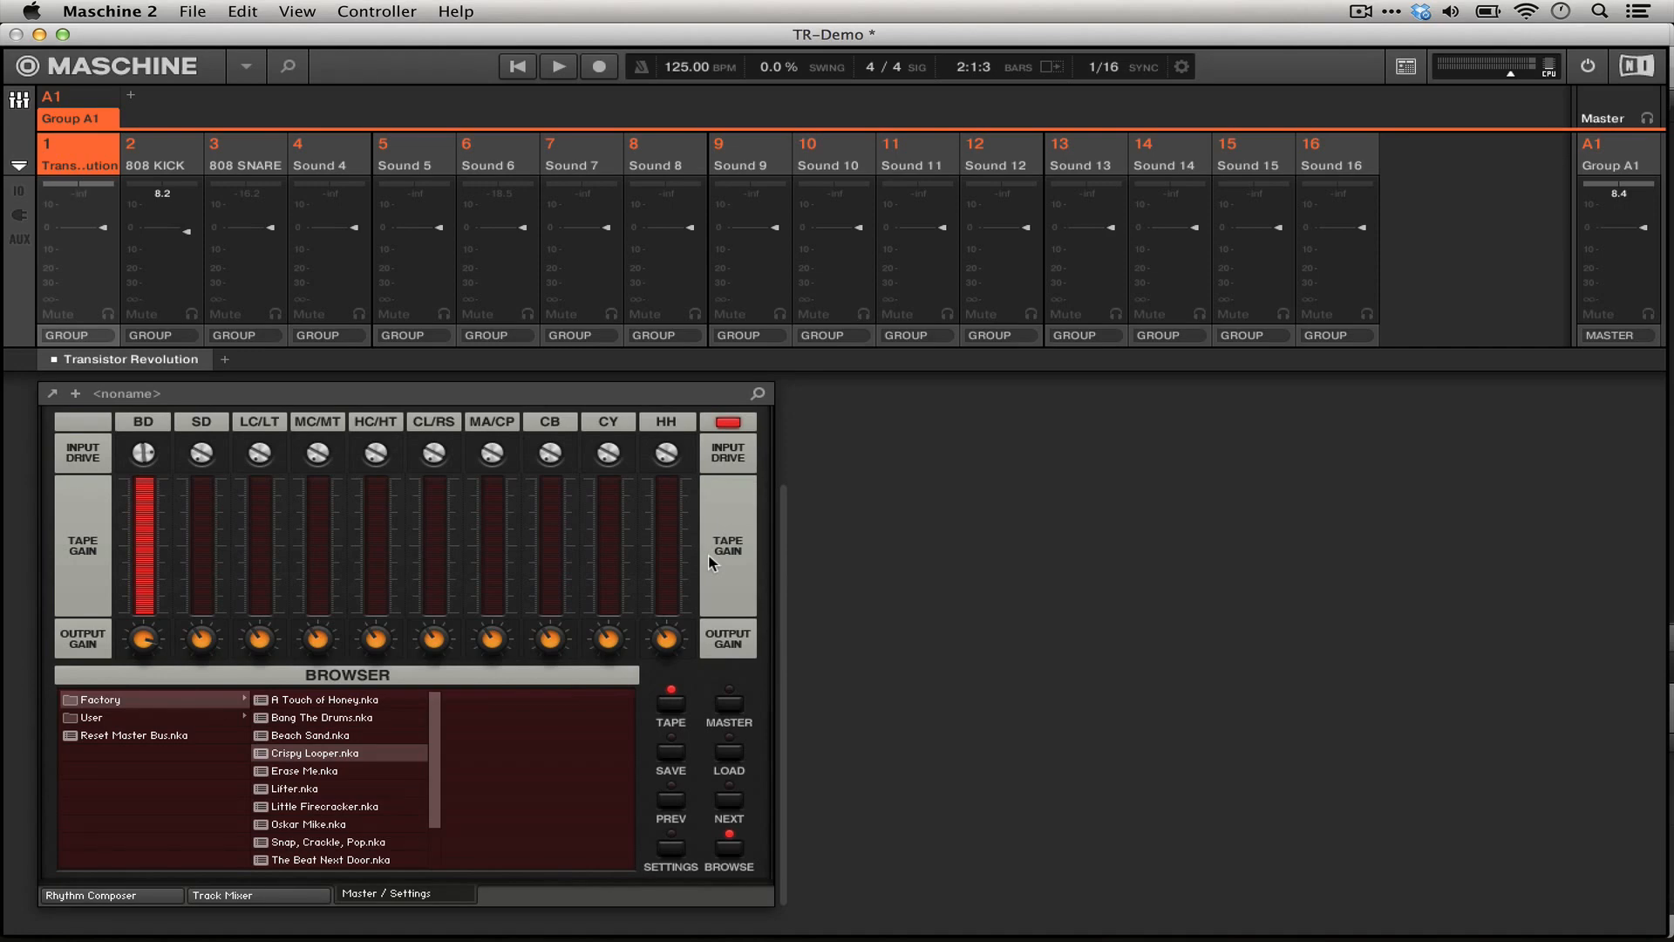
{"action": "key", "text": "space"}
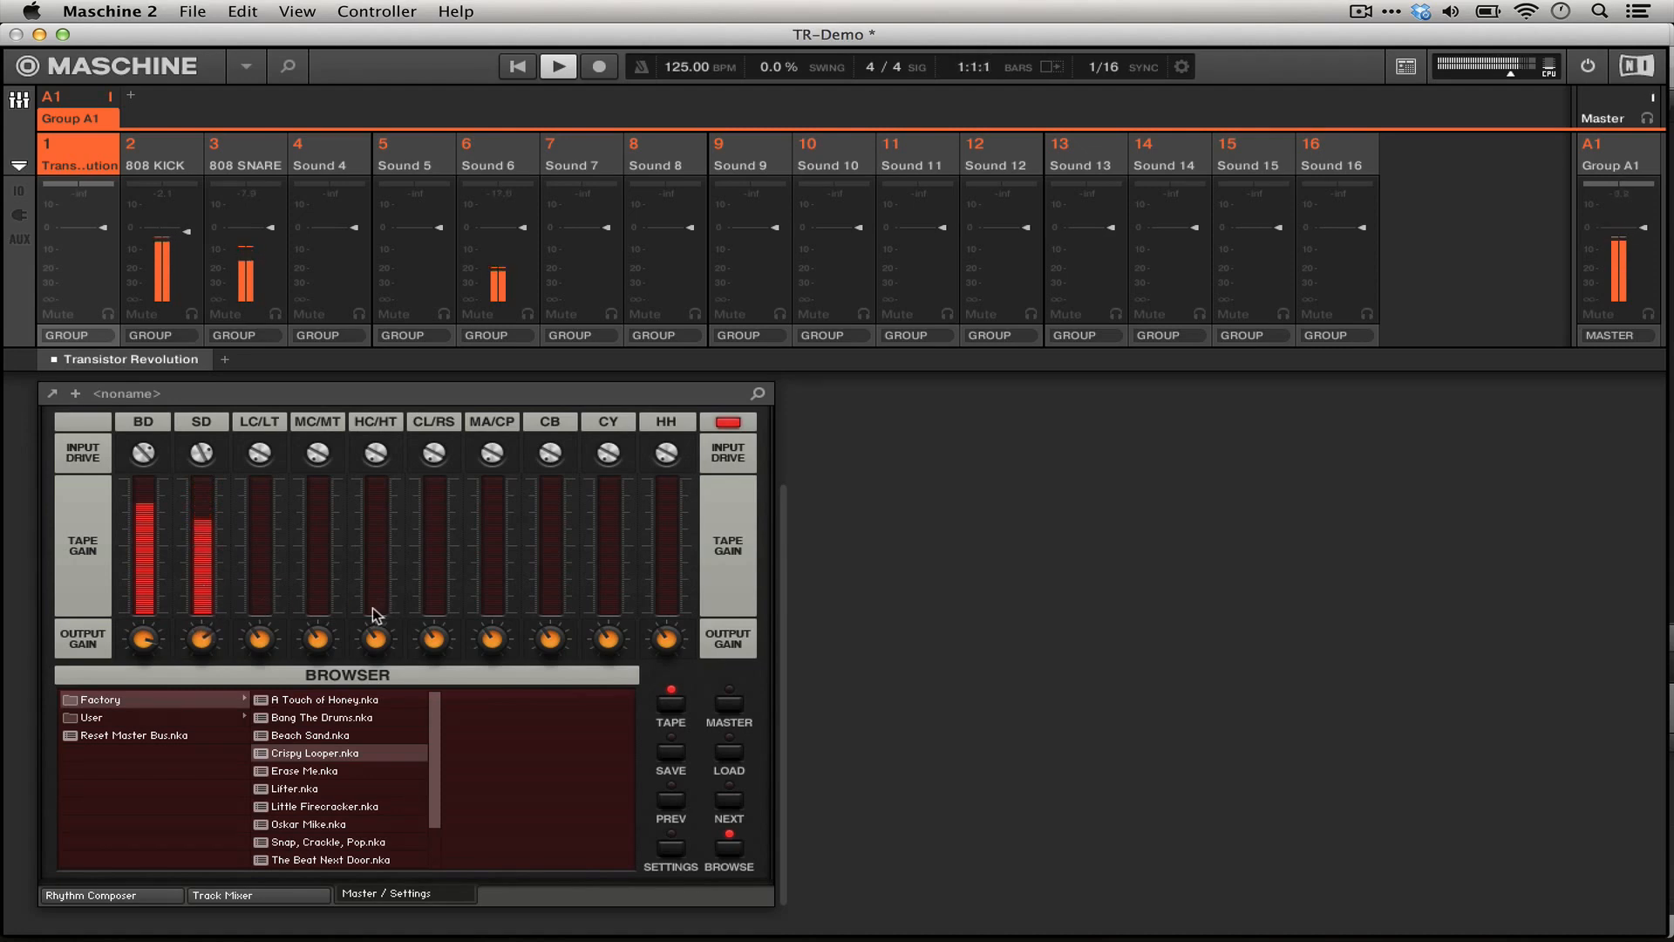
{"action": "key", "text": "space"}
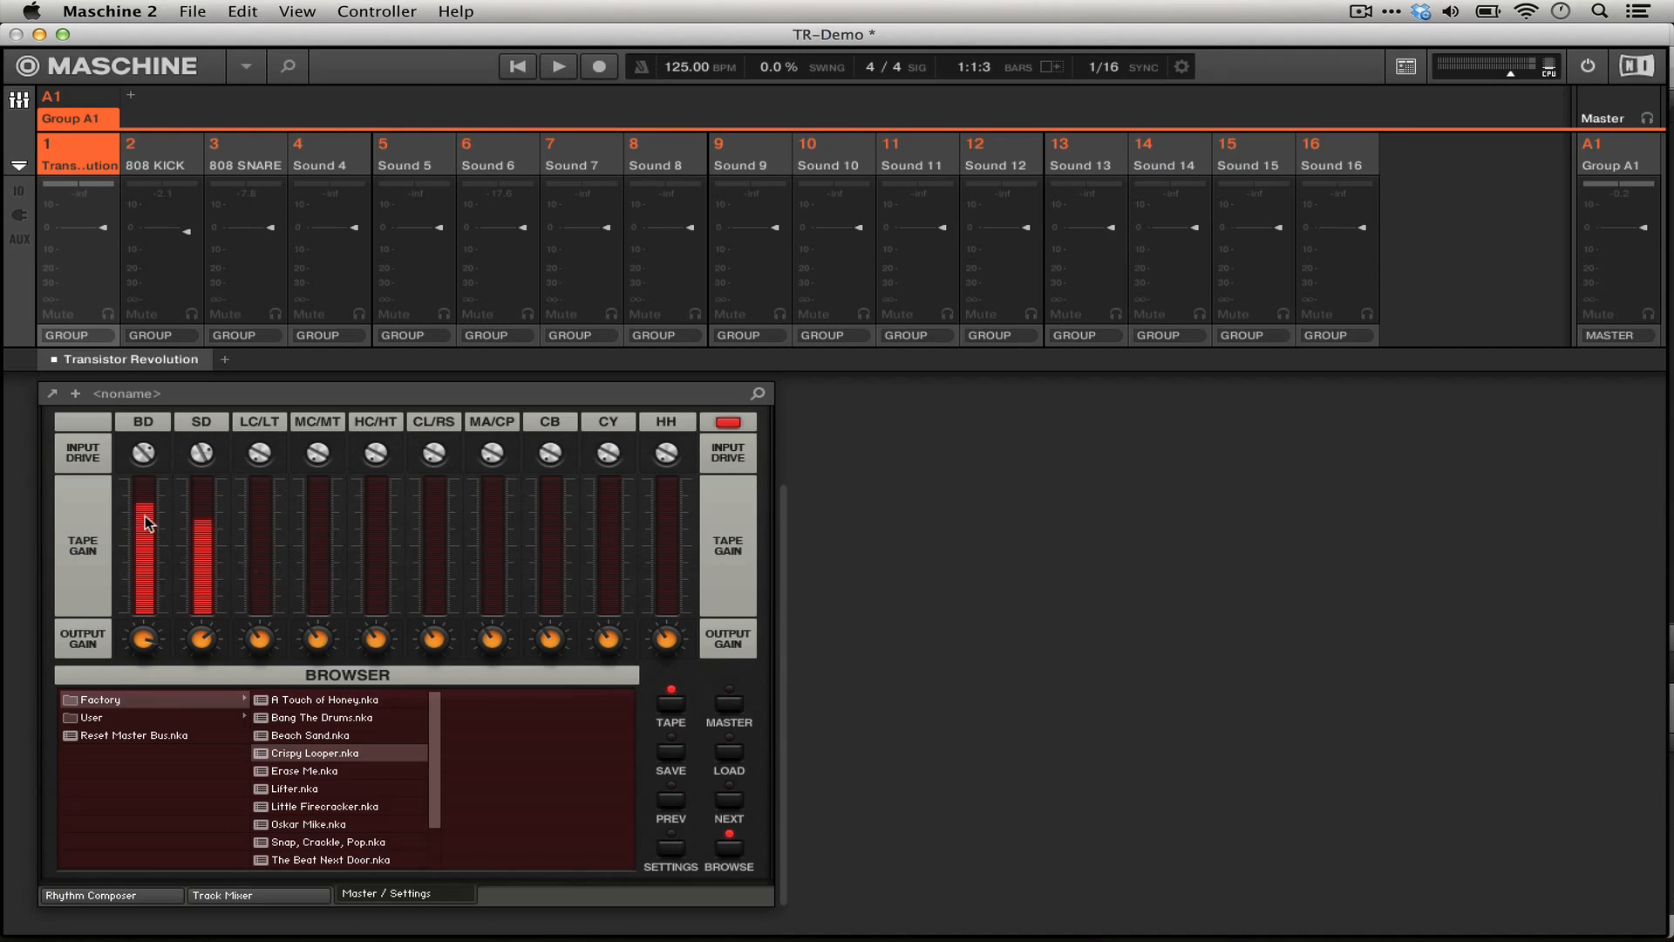
- Lower the BD tape gain to near minimum and switch the tape effect off
{"action": "left_click_drag", "start_coordinate": [142, 516], "coordinate": [155, 624]}
{"action": "left_click", "coordinate": [736, 424]}
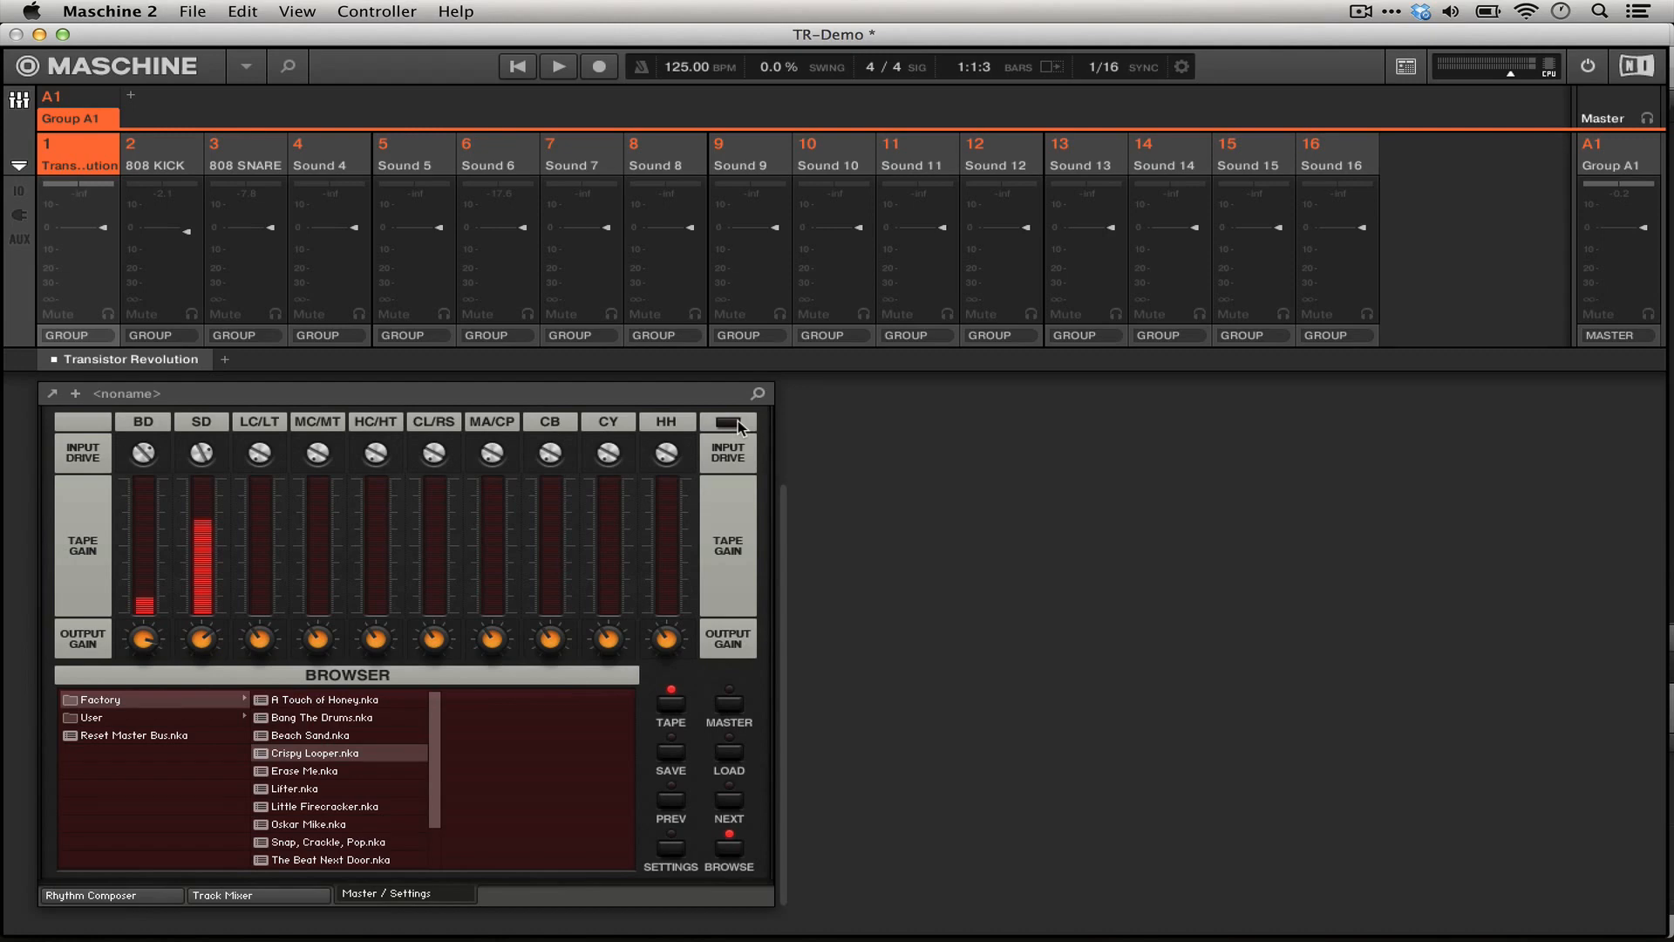
- Select the 808 KICK sound and enable its Saturator effect in the arrangement view's plug-in settings
{"action": "left_click", "coordinate": [175, 162]}
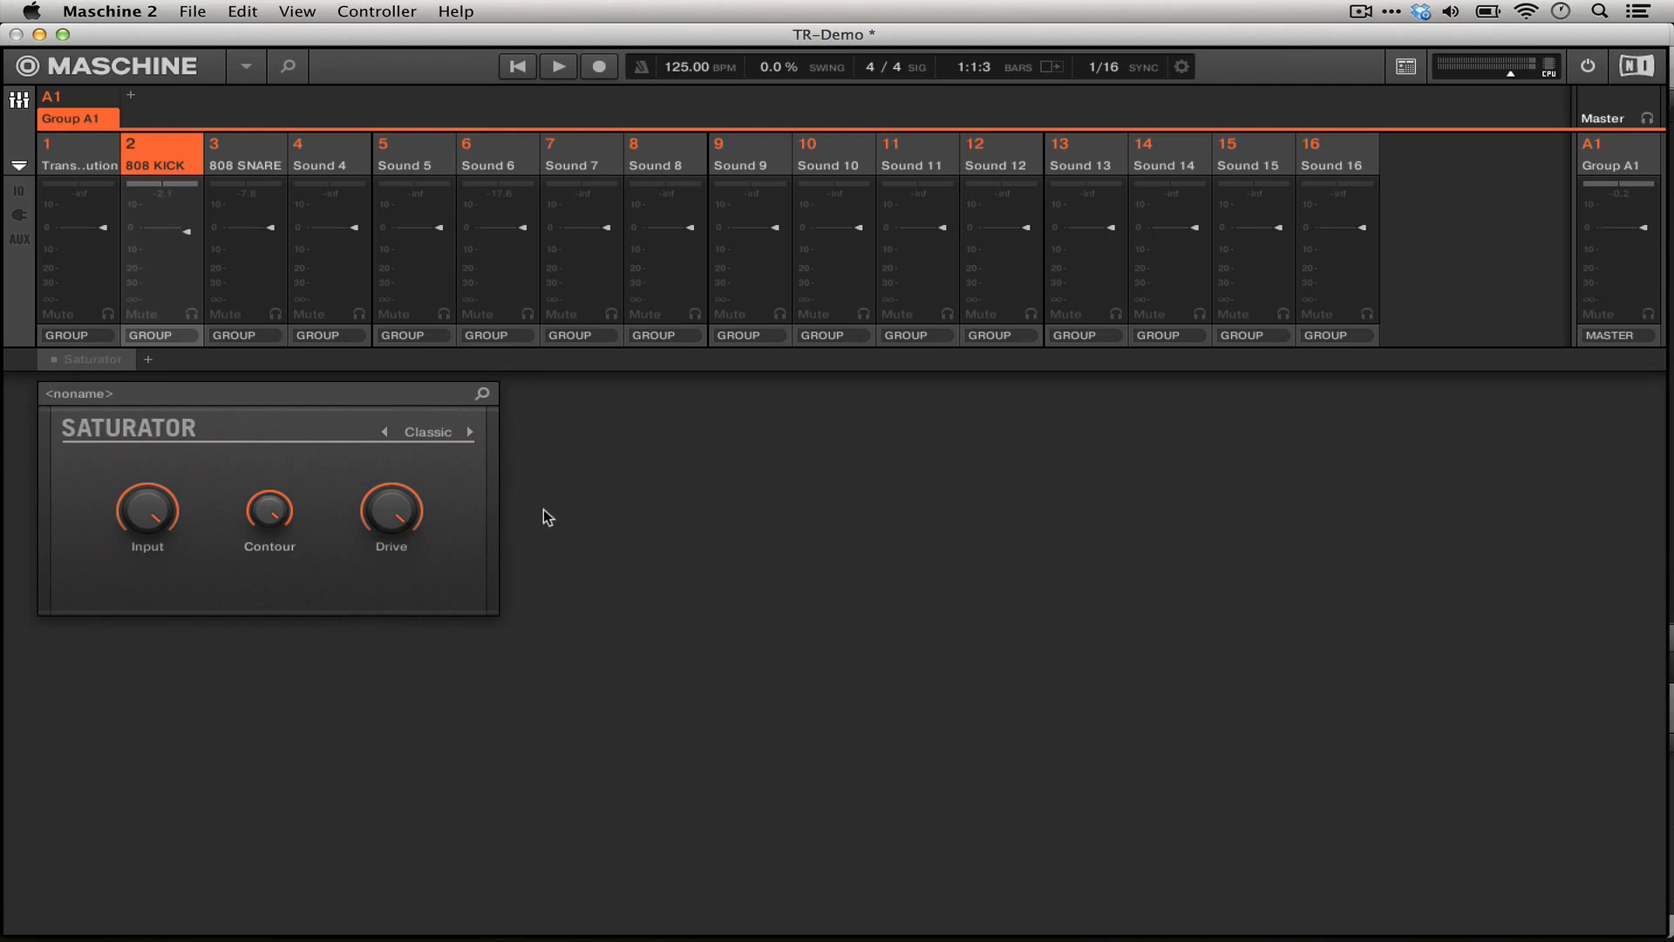
{"action": "key", "text": "Tab"}
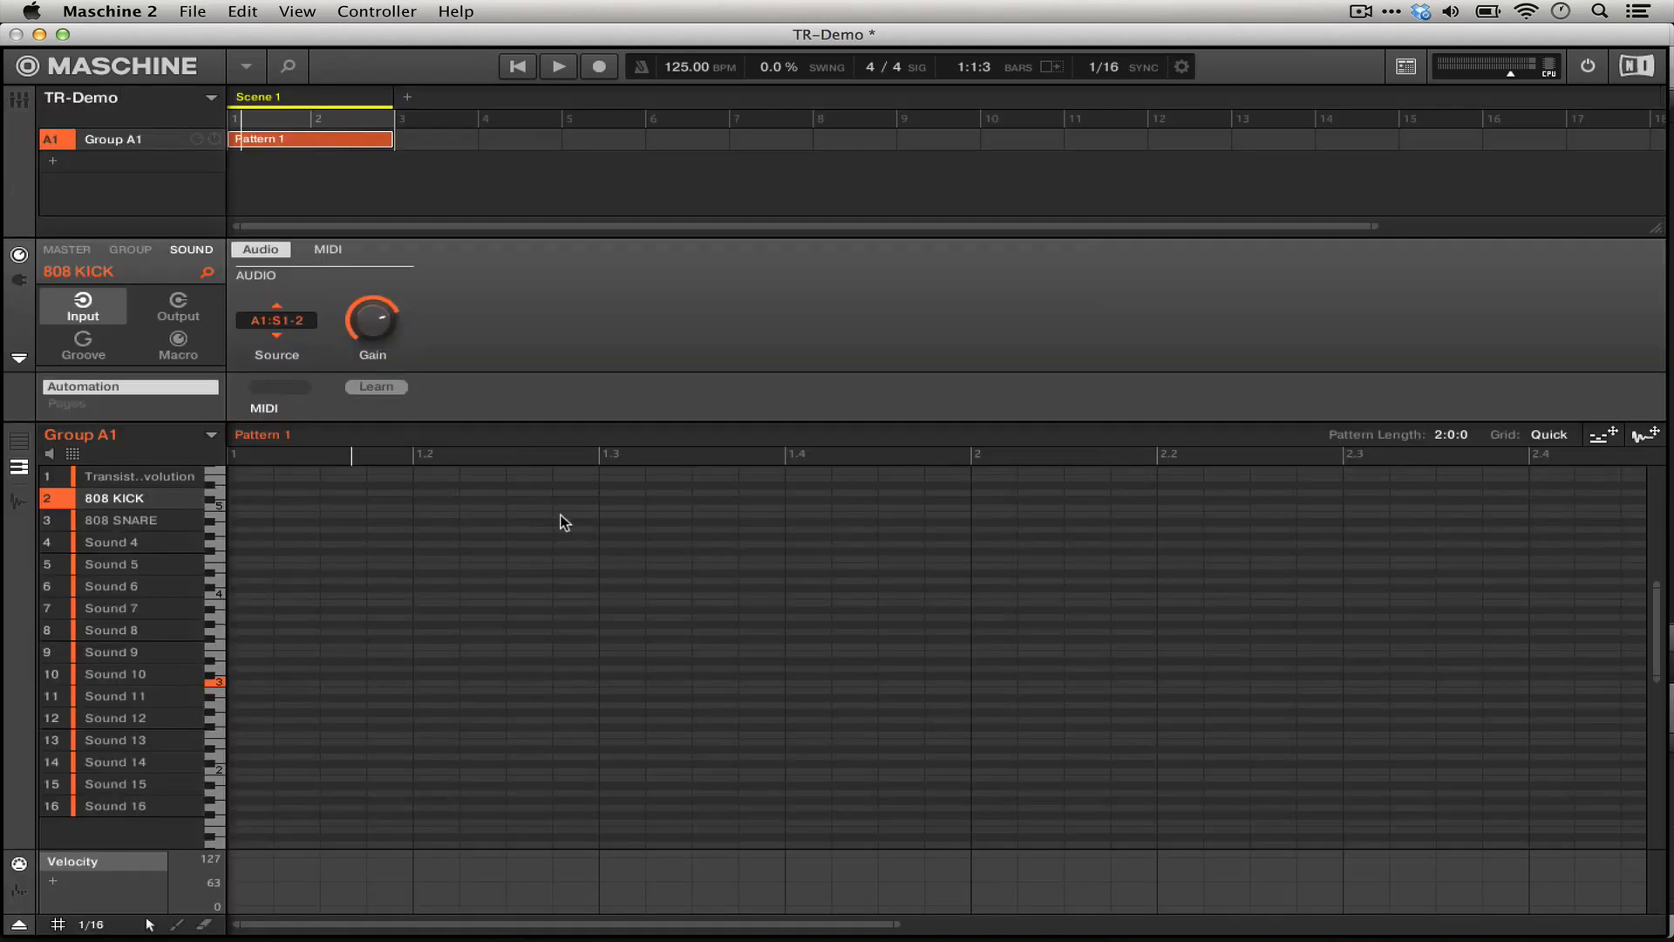
{"action": "left_click", "coordinate": [24, 281]}
{"action": "left_click", "coordinate": [54, 296]}
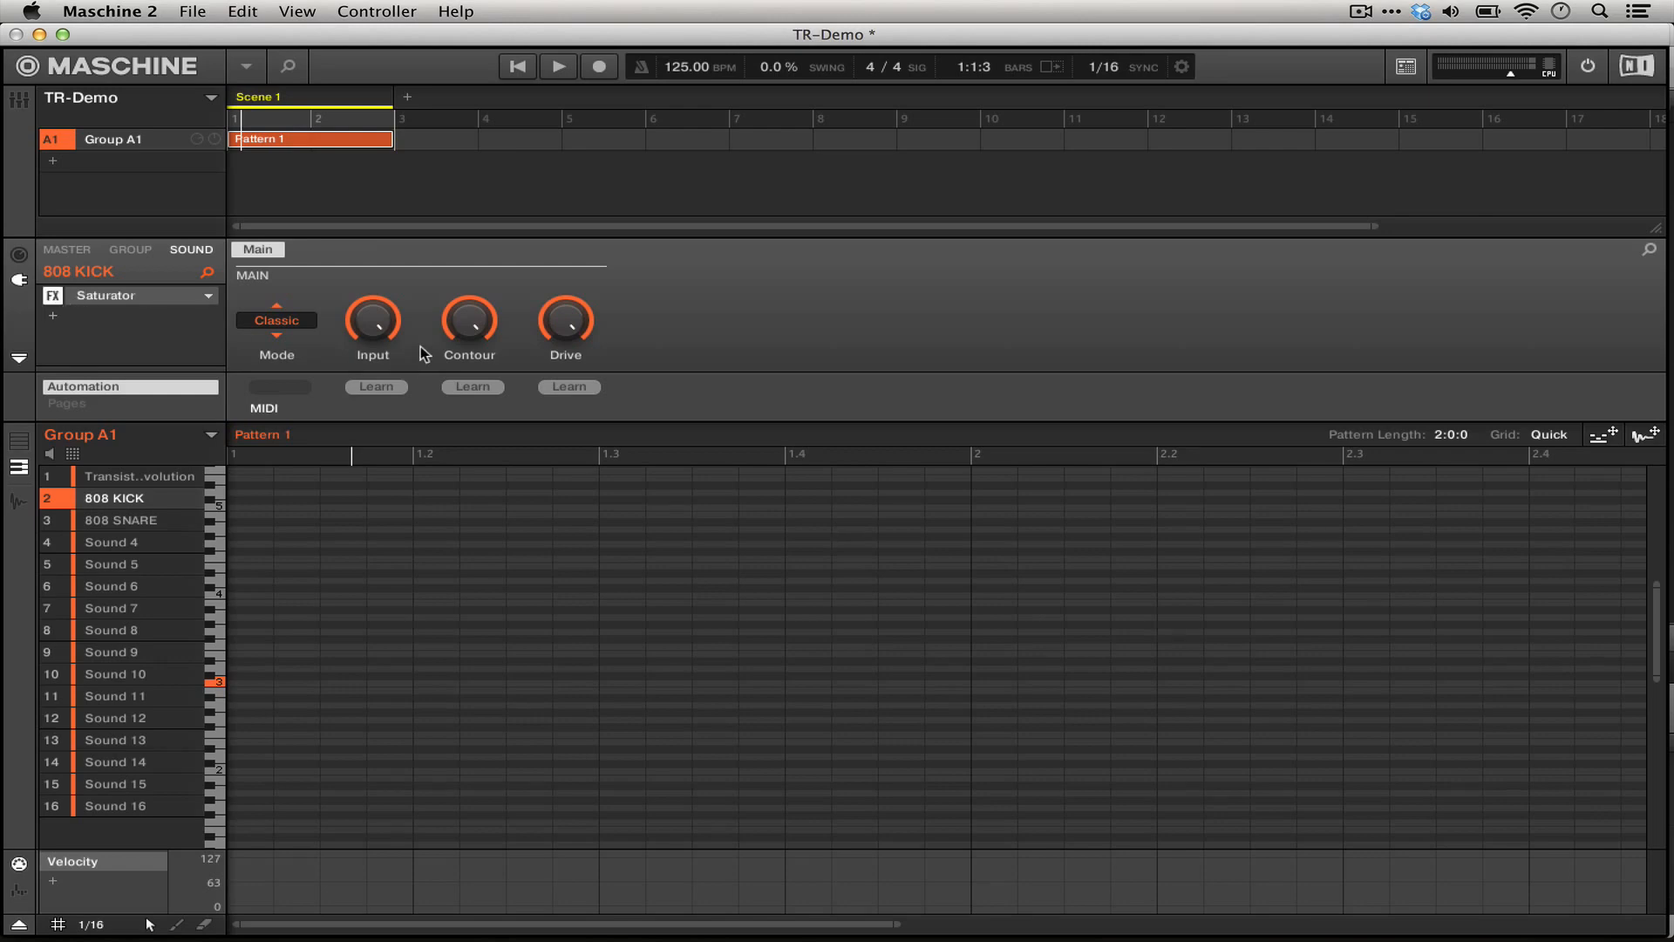
- Lower the Saturator's Input to 0.0 % and raise it back to maximum during playback to hear its effect
{"action": "left_click_drag", "start_coordinate": [373, 321], "coordinate": [373, 418]}
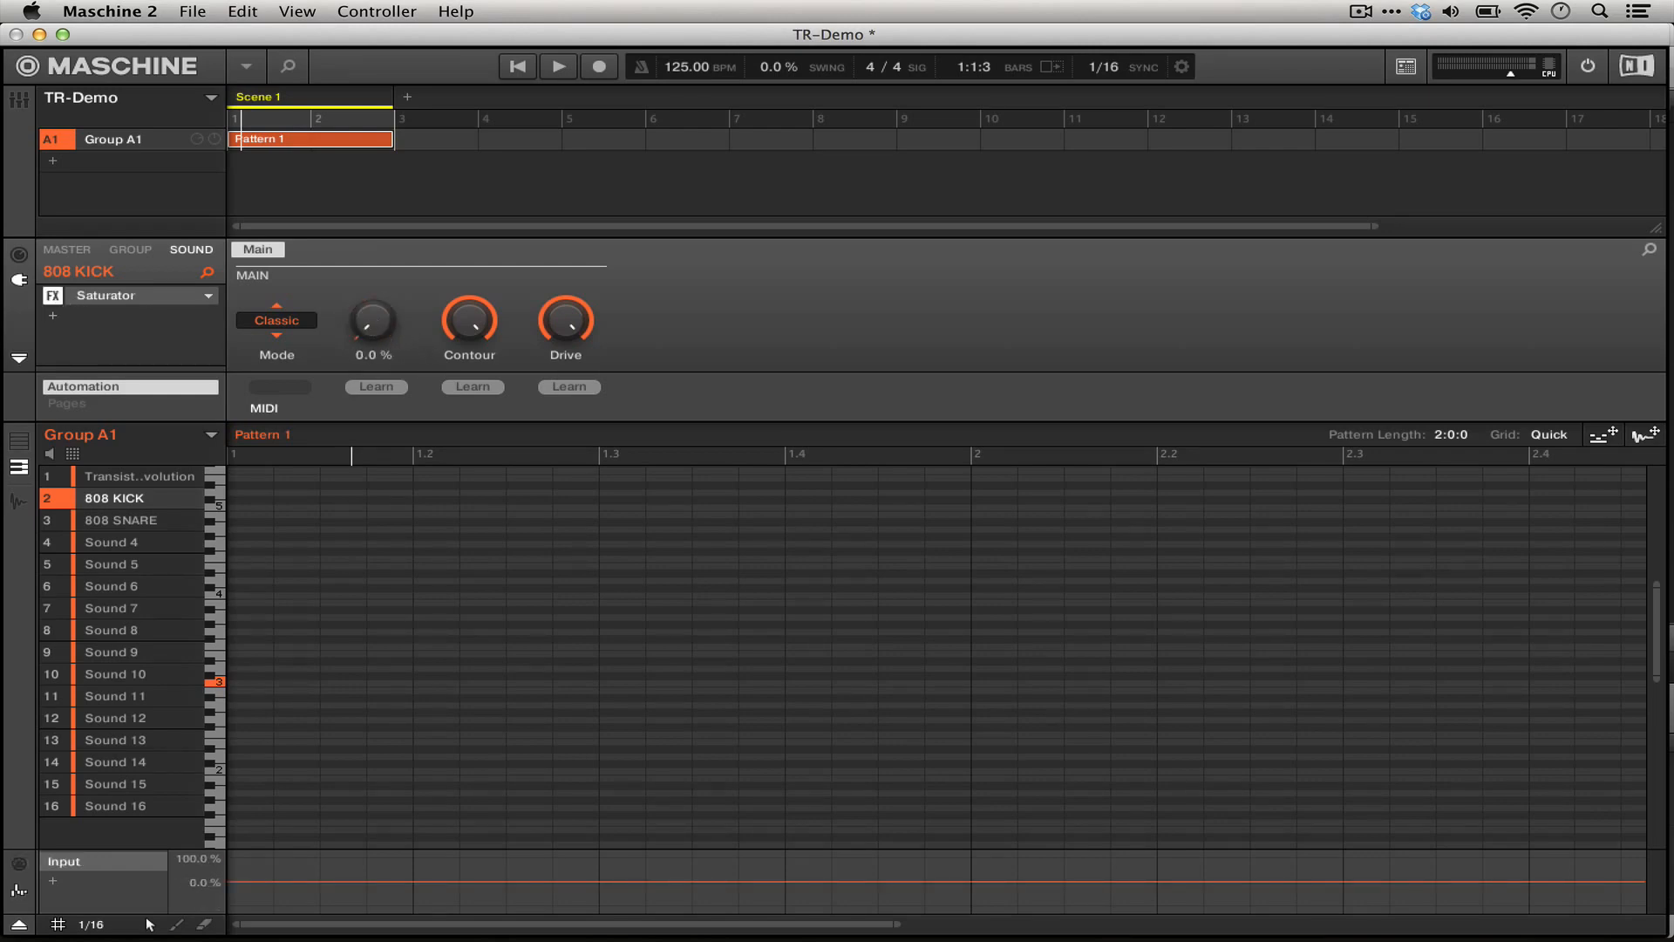
{"action": "key", "text": "super+z"}
{"action": "left_click_drag", "start_coordinate": [379, 331], "coordinate": [379, 418]}
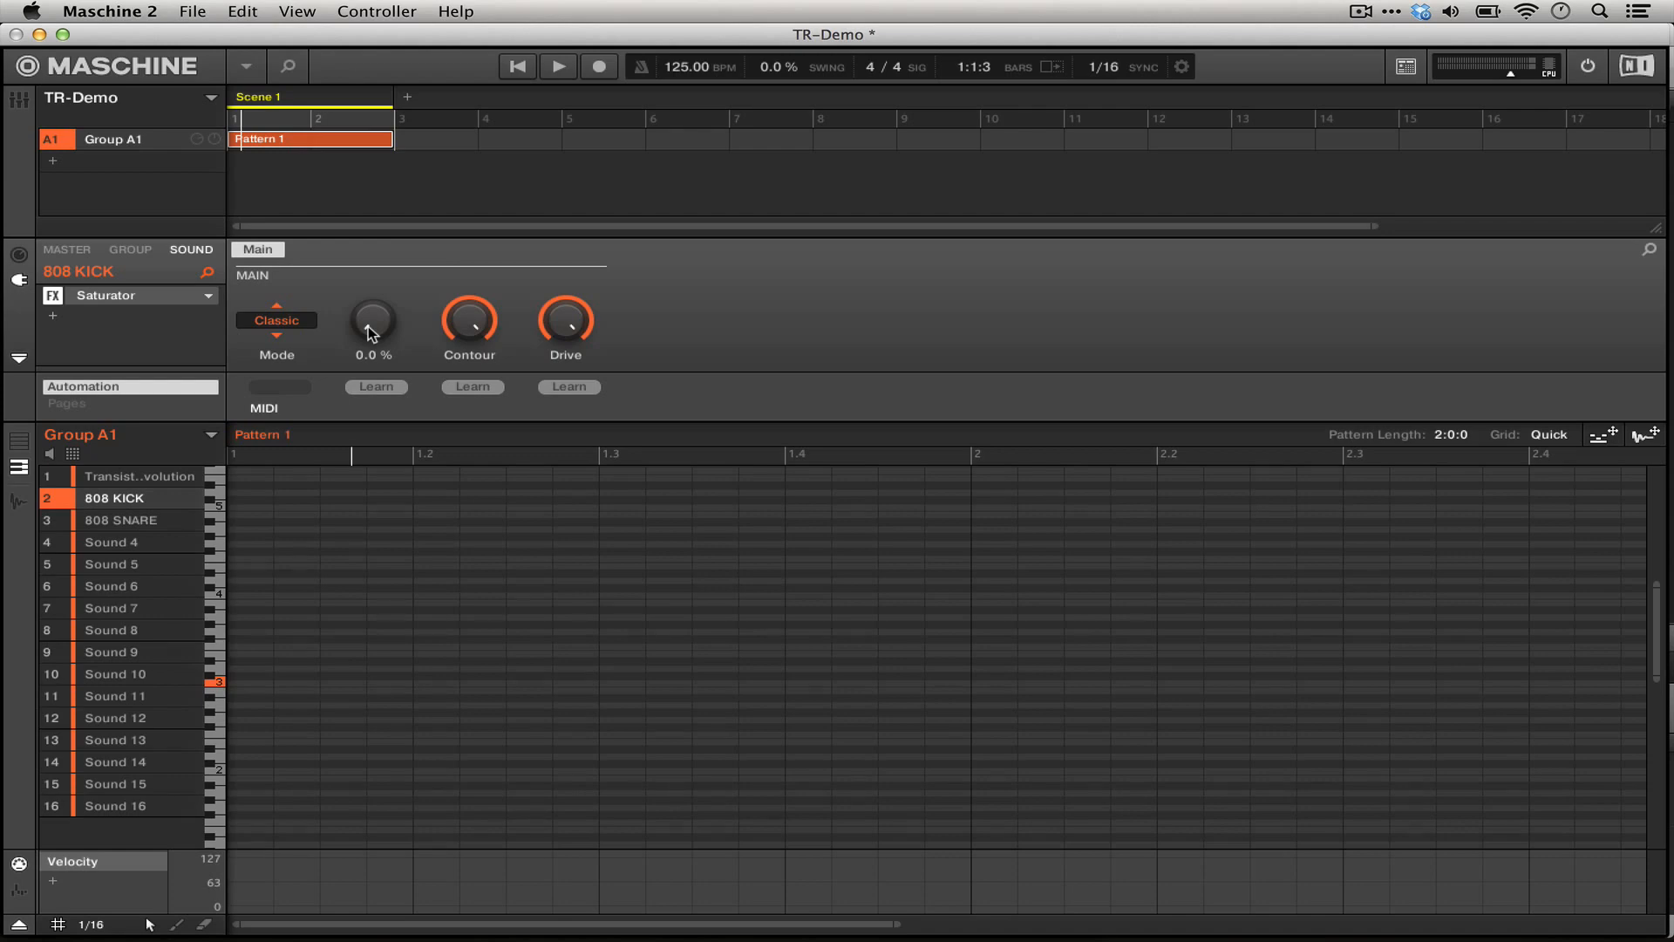
{"action": "key", "text": "space"}
{"action": "left_click_drag", "start_coordinate": [368, 327], "coordinate": [368, 234]}
{"action": "key", "text": "space"}
- Try the 808 KICK Saturator in Tape mode, raising Input to maximum and lowering Contour and Drive during playback
{"action": "left_click", "coordinate": [287, 325]}
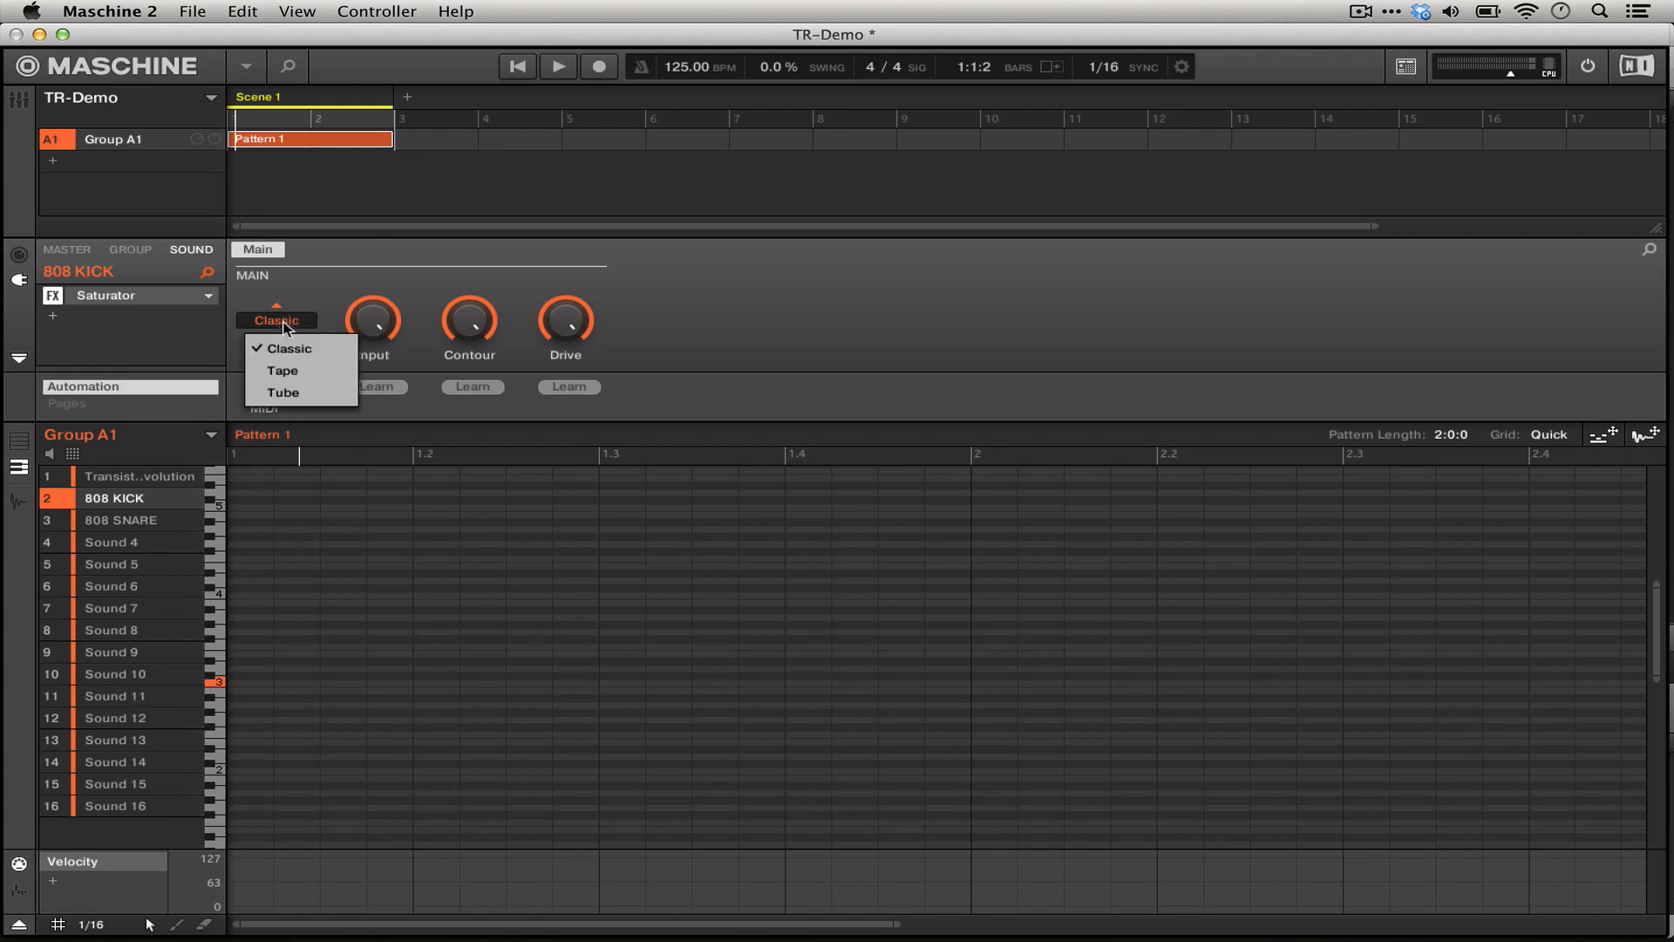
{"action": "left_click", "coordinate": [283, 371]}
{"action": "mouse_move", "coordinate": [375, 319]}
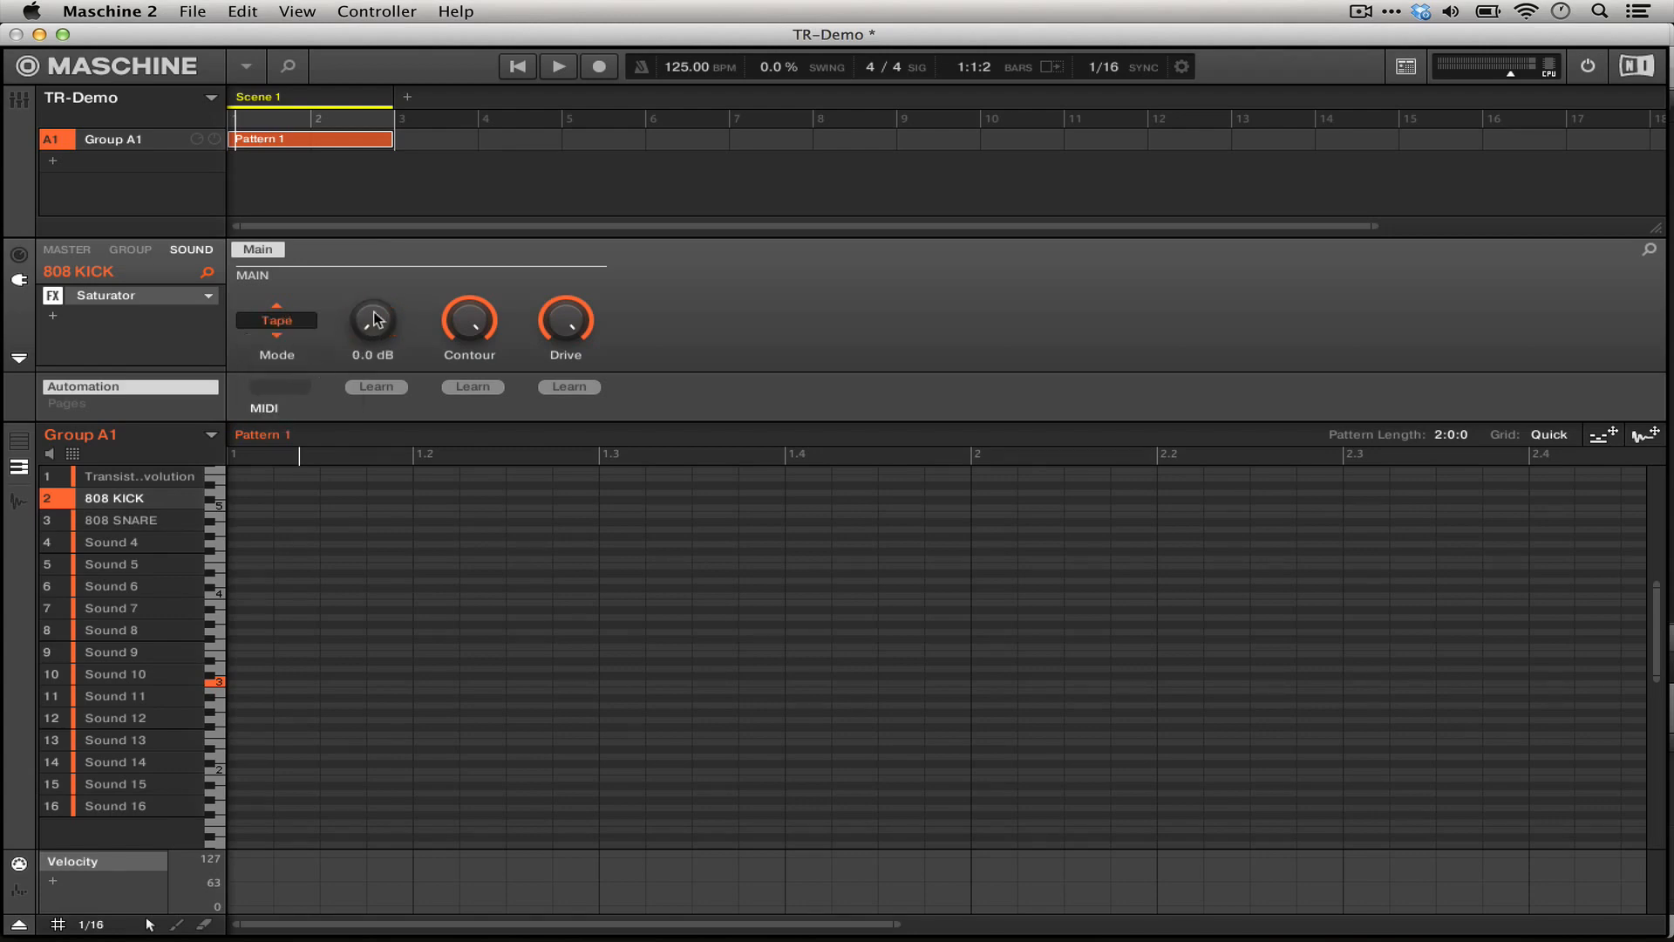
{"action": "key", "text": "space"}
{"action": "left_click_drag", "start_coordinate": [373, 332], "coordinate": [373, 257]}
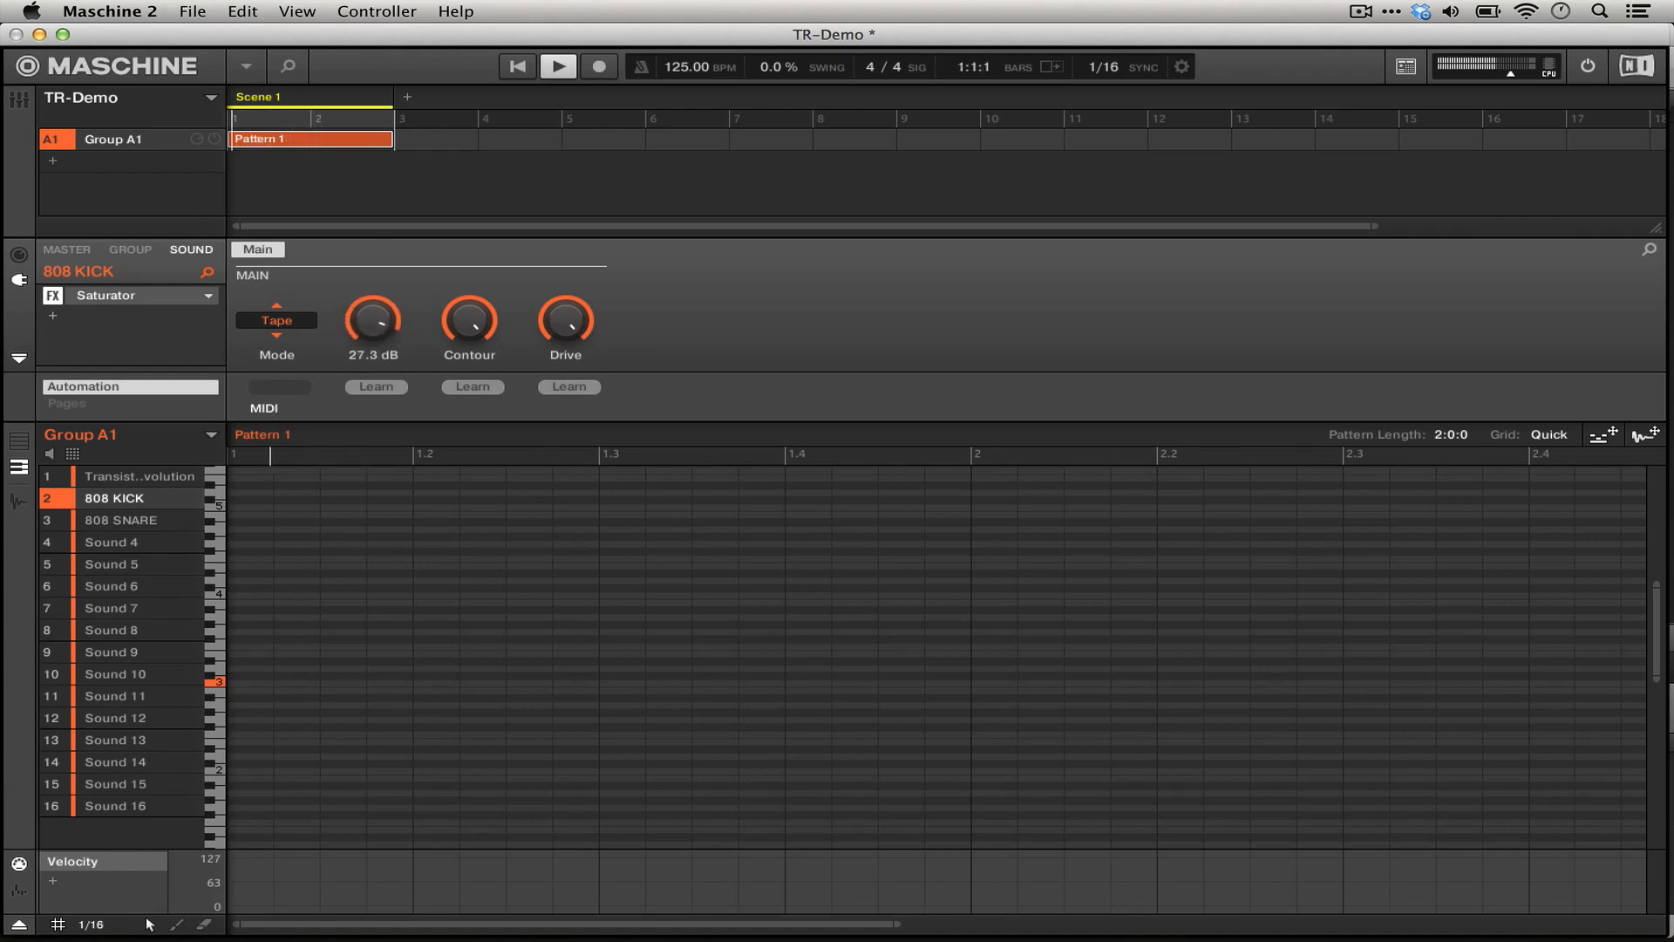
{"action": "left_click_drag", "start_coordinate": [469, 323], "coordinate": [558, 349]}
{"action": "mouse_move", "coordinate": [558, 338]}
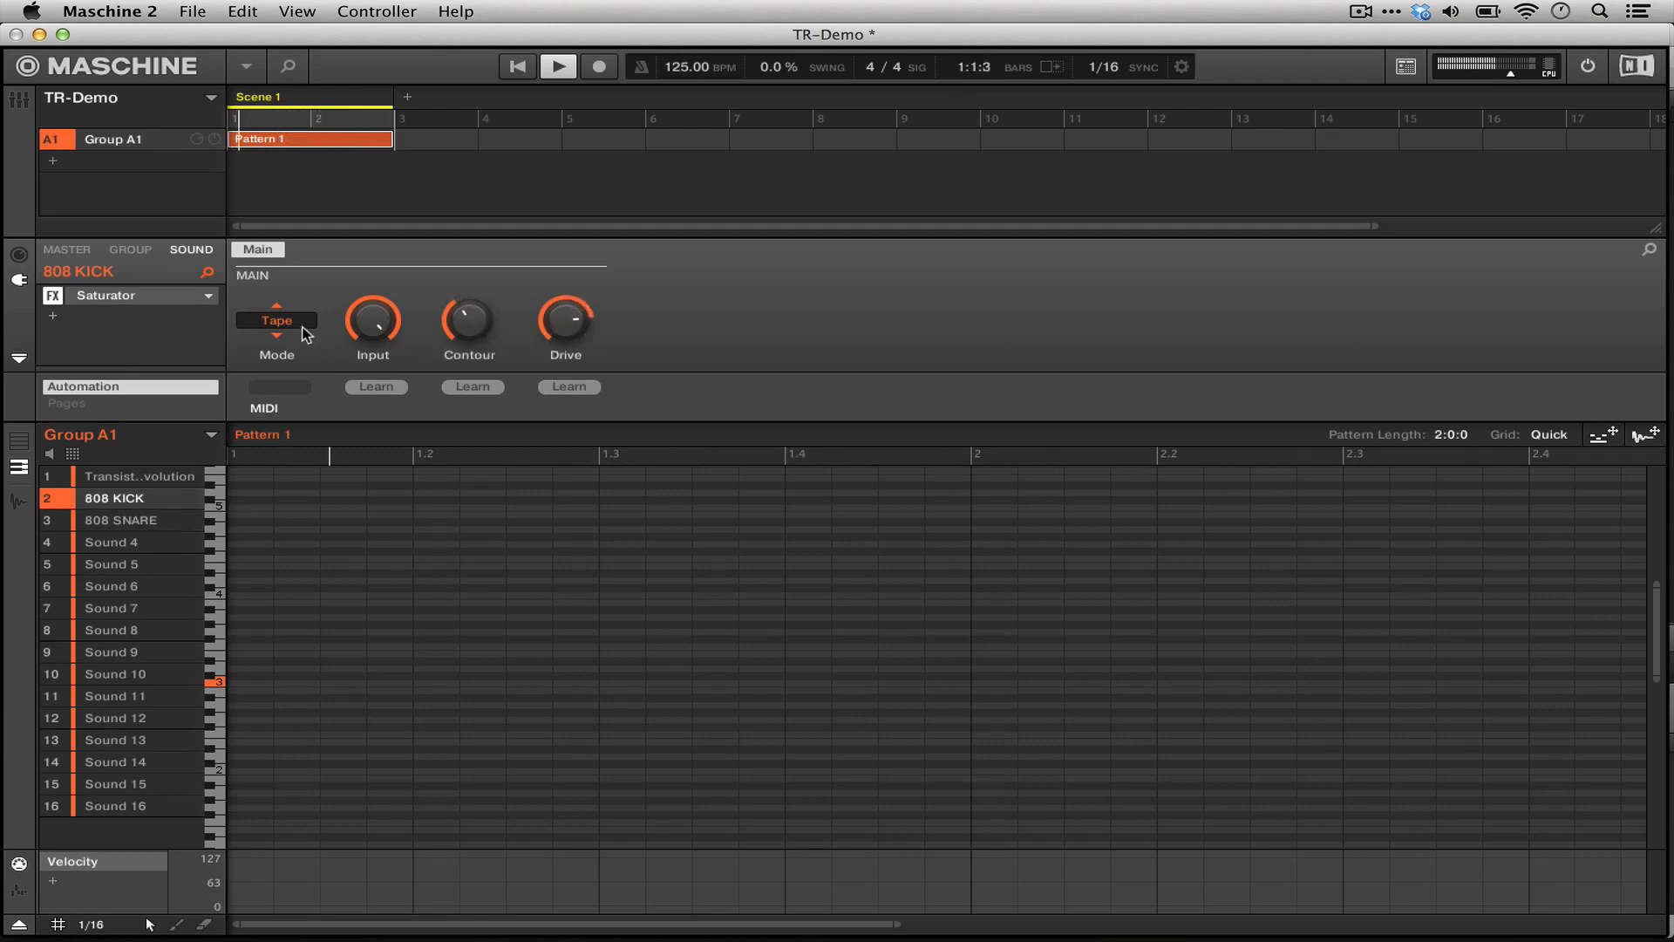
{"action": "key", "text": "space"}
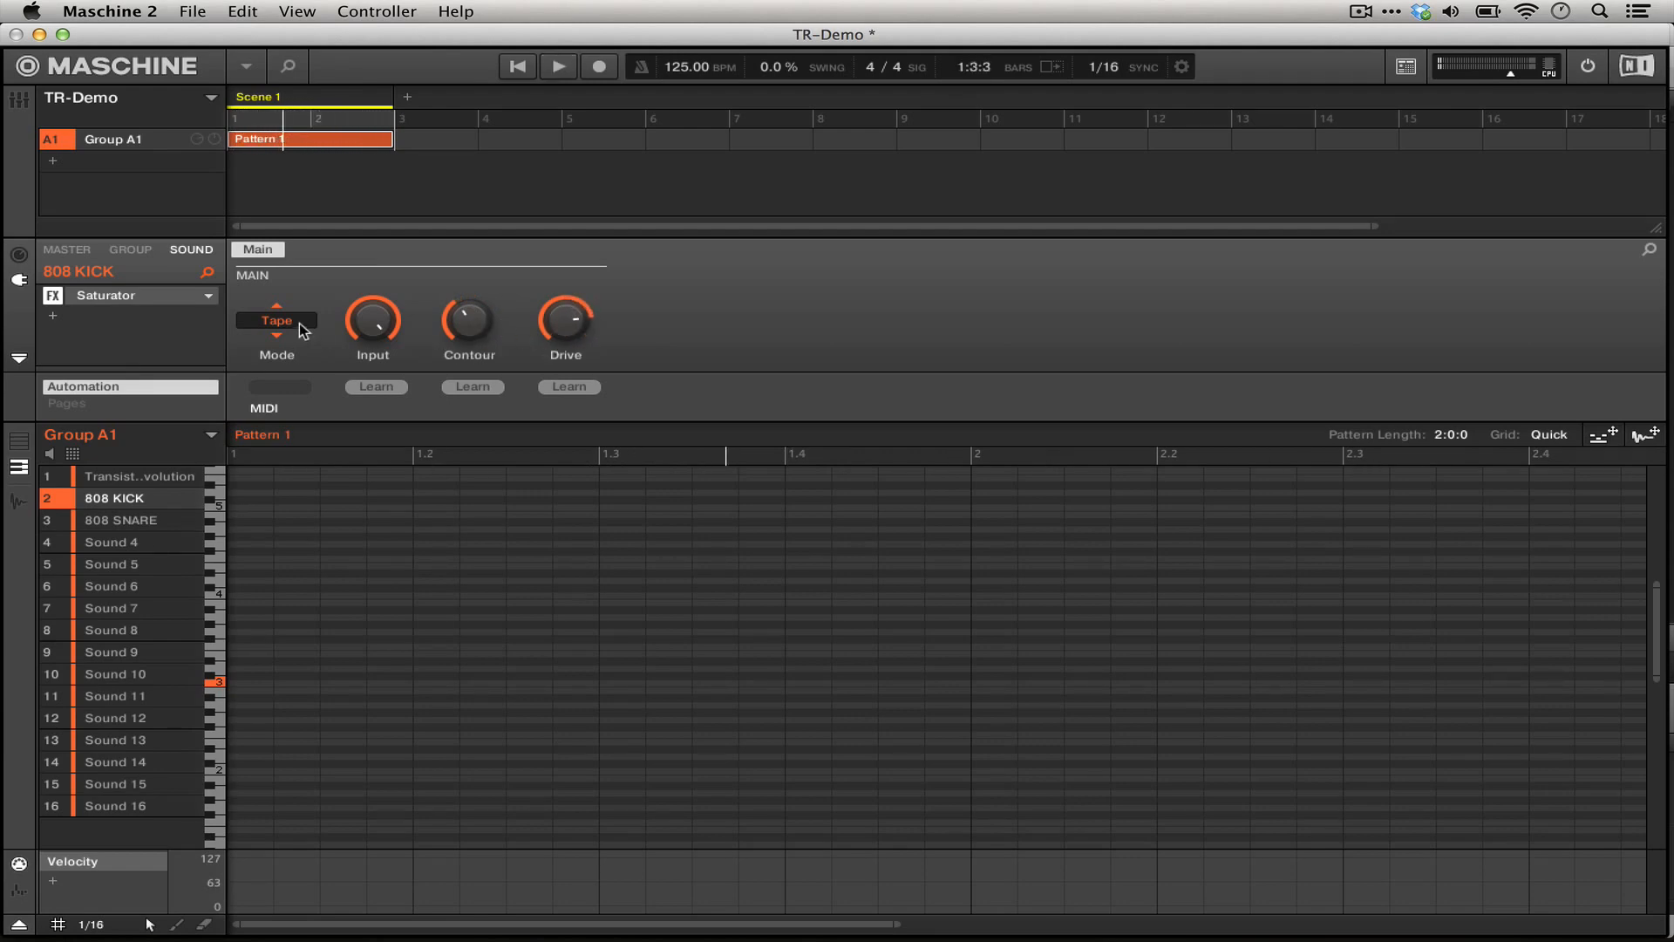
- Switch the Saturator to Tube mode and, during playback, raise Charge, Drive and Bass, adjust Treble and set Gain to about 10.1 dB
{"action": "left_click", "coordinate": [300, 322]}
{"action": "left_click", "coordinate": [338, 386]}
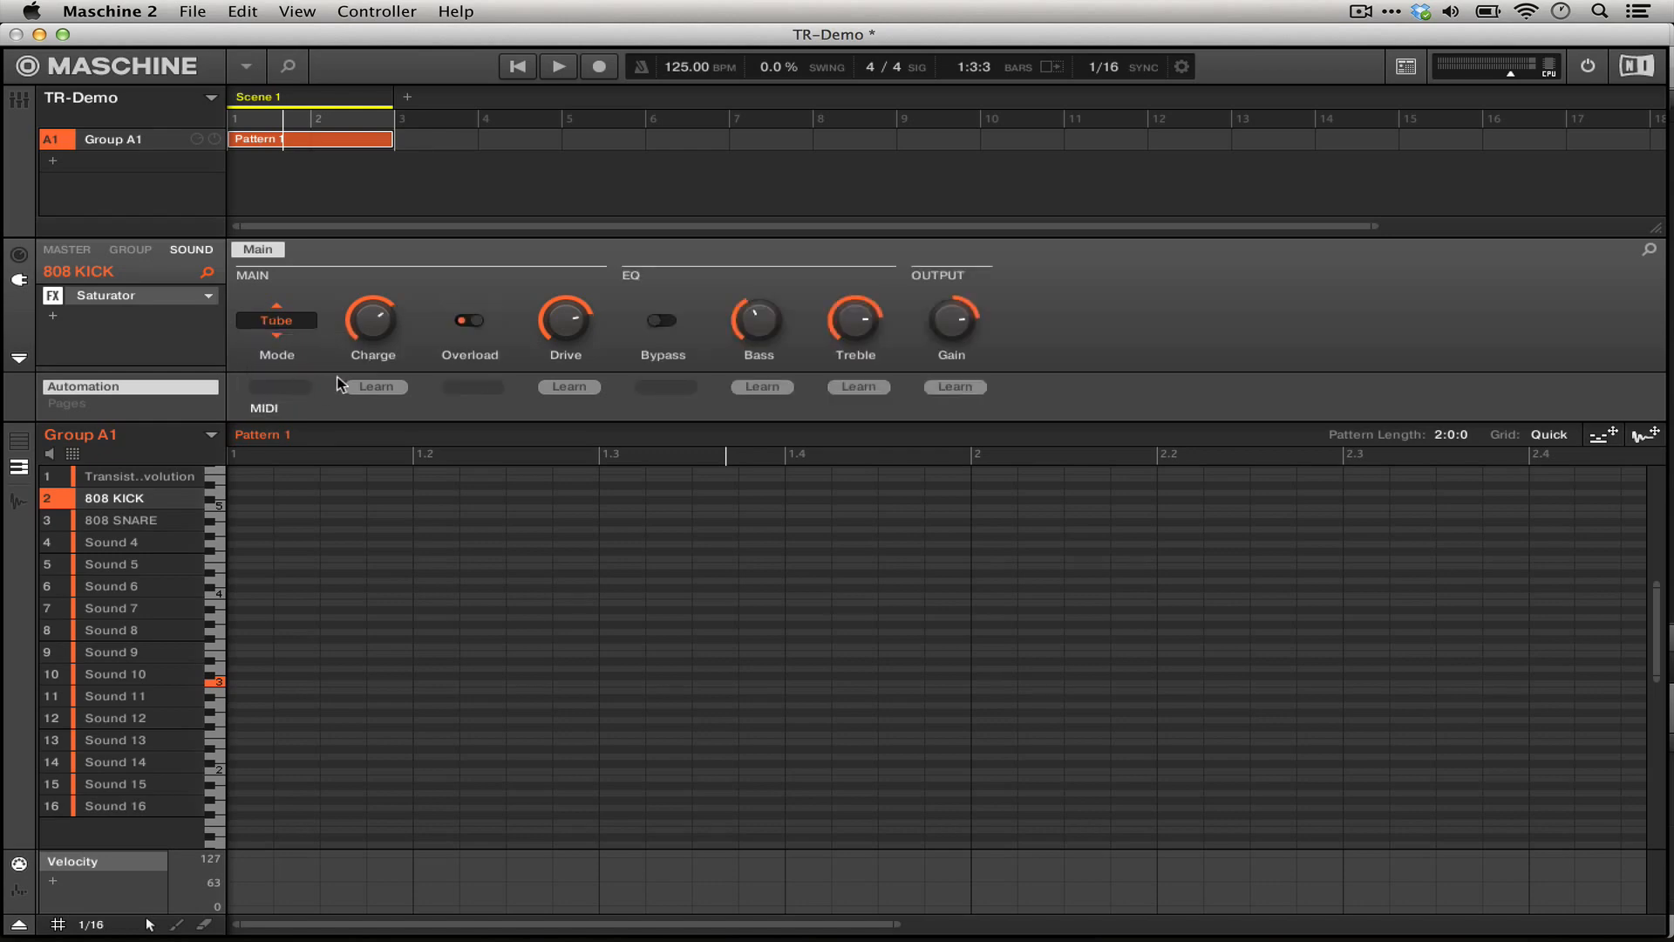
{"action": "key", "text": "space"}
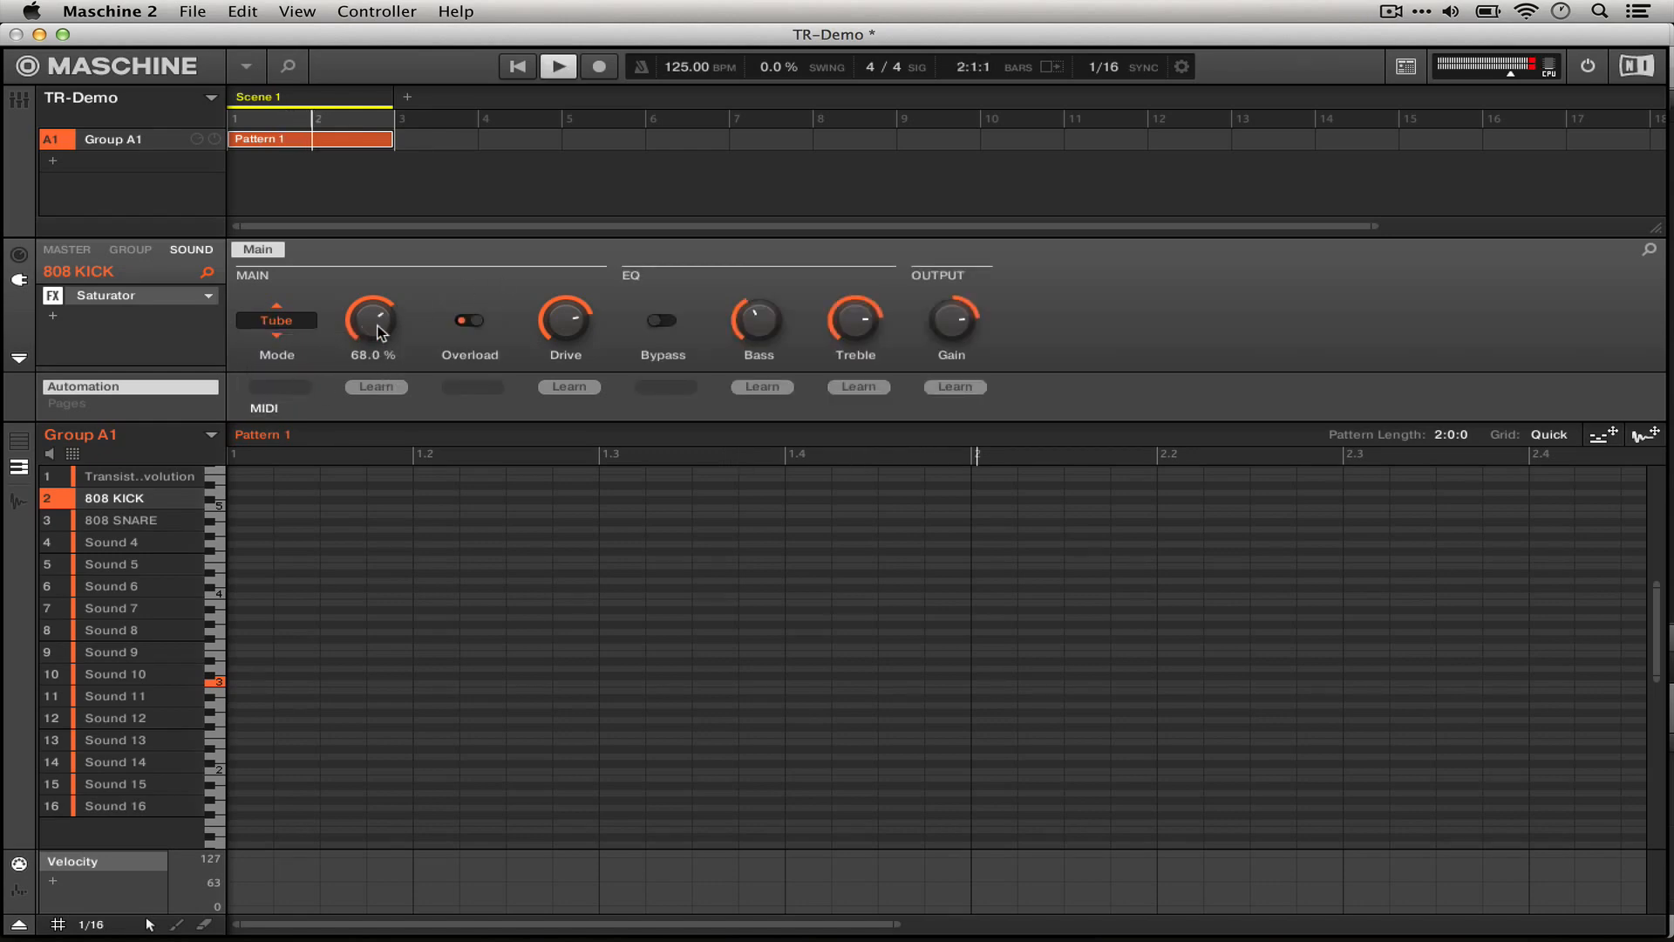
{"action": "left_click_drag", "start_coordinate": [373, 322], "coordinate": [373, 289]}
{"action": "left_click_drag", "start_coordinate": [557, 330], "coordinate": [557, 292]}
{"action": "left_click_drag", "start_coordinate": [756, 324], "coordinate": [756, 301]}
{"action": "left_click_drag", "start_coordinate": [855, 325], "coordinate": [941, 305]}
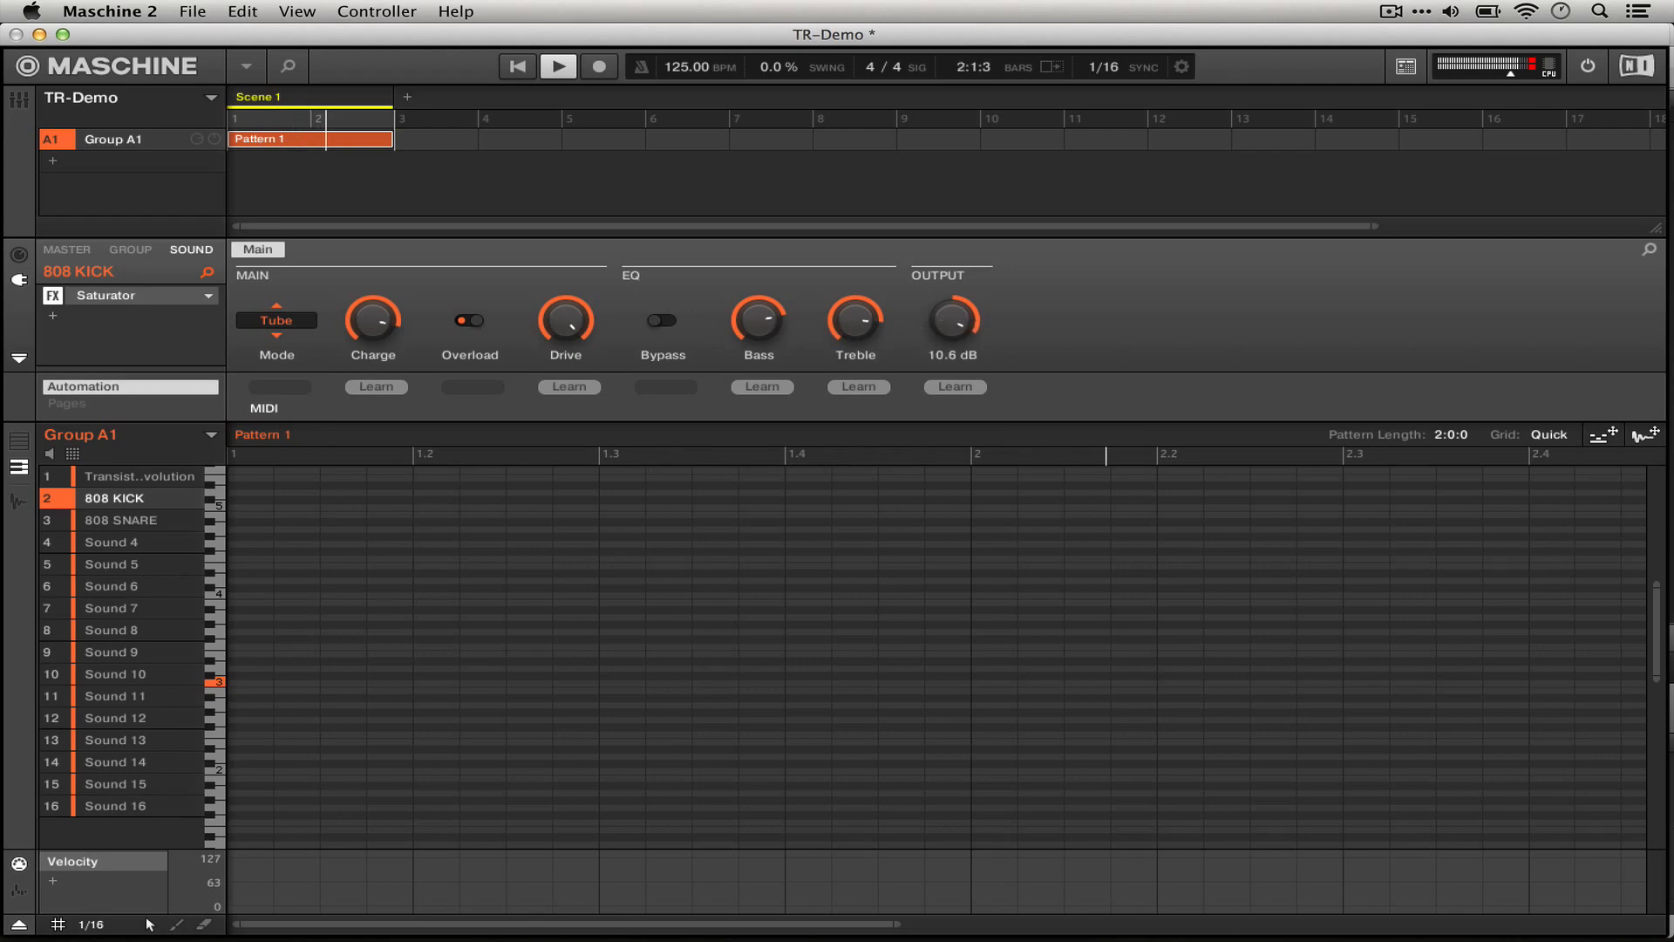
{"action": "key", "text": "space"}
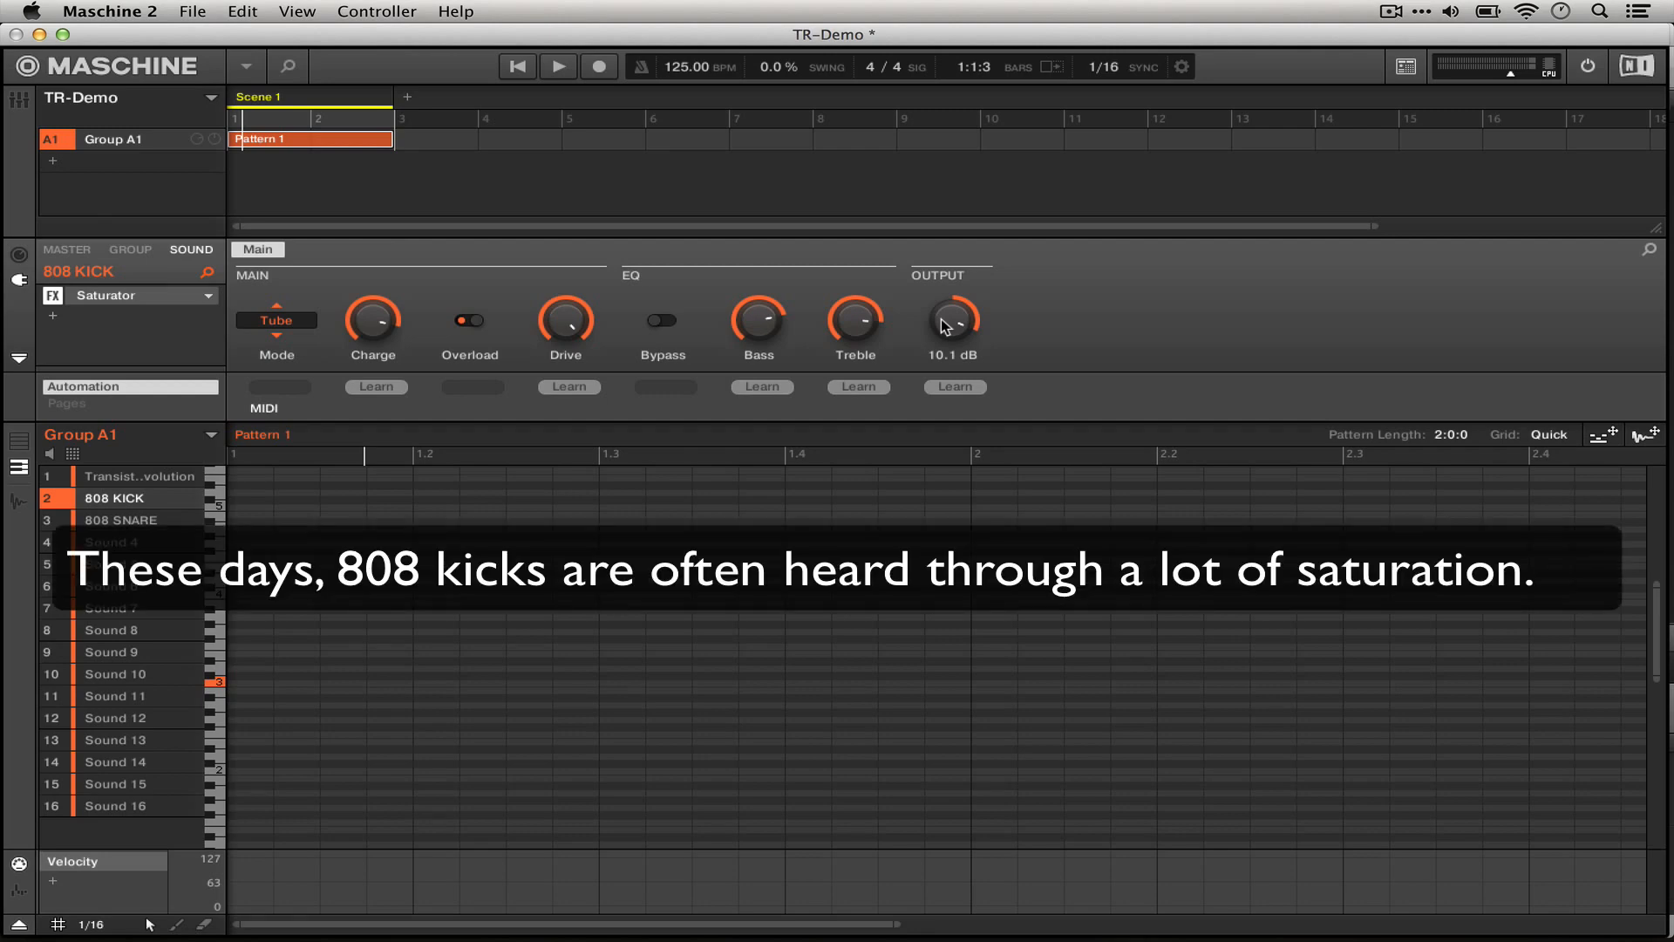
- Toggle the kick's Saturator to compare the sound during playback, and select the 808 SNARE sound
{"action": "left_click", "coordinate": [54, 296]}
{"action": "key", "text": "space"}
{"action": "left_click", "coordinate": [147, 521]}
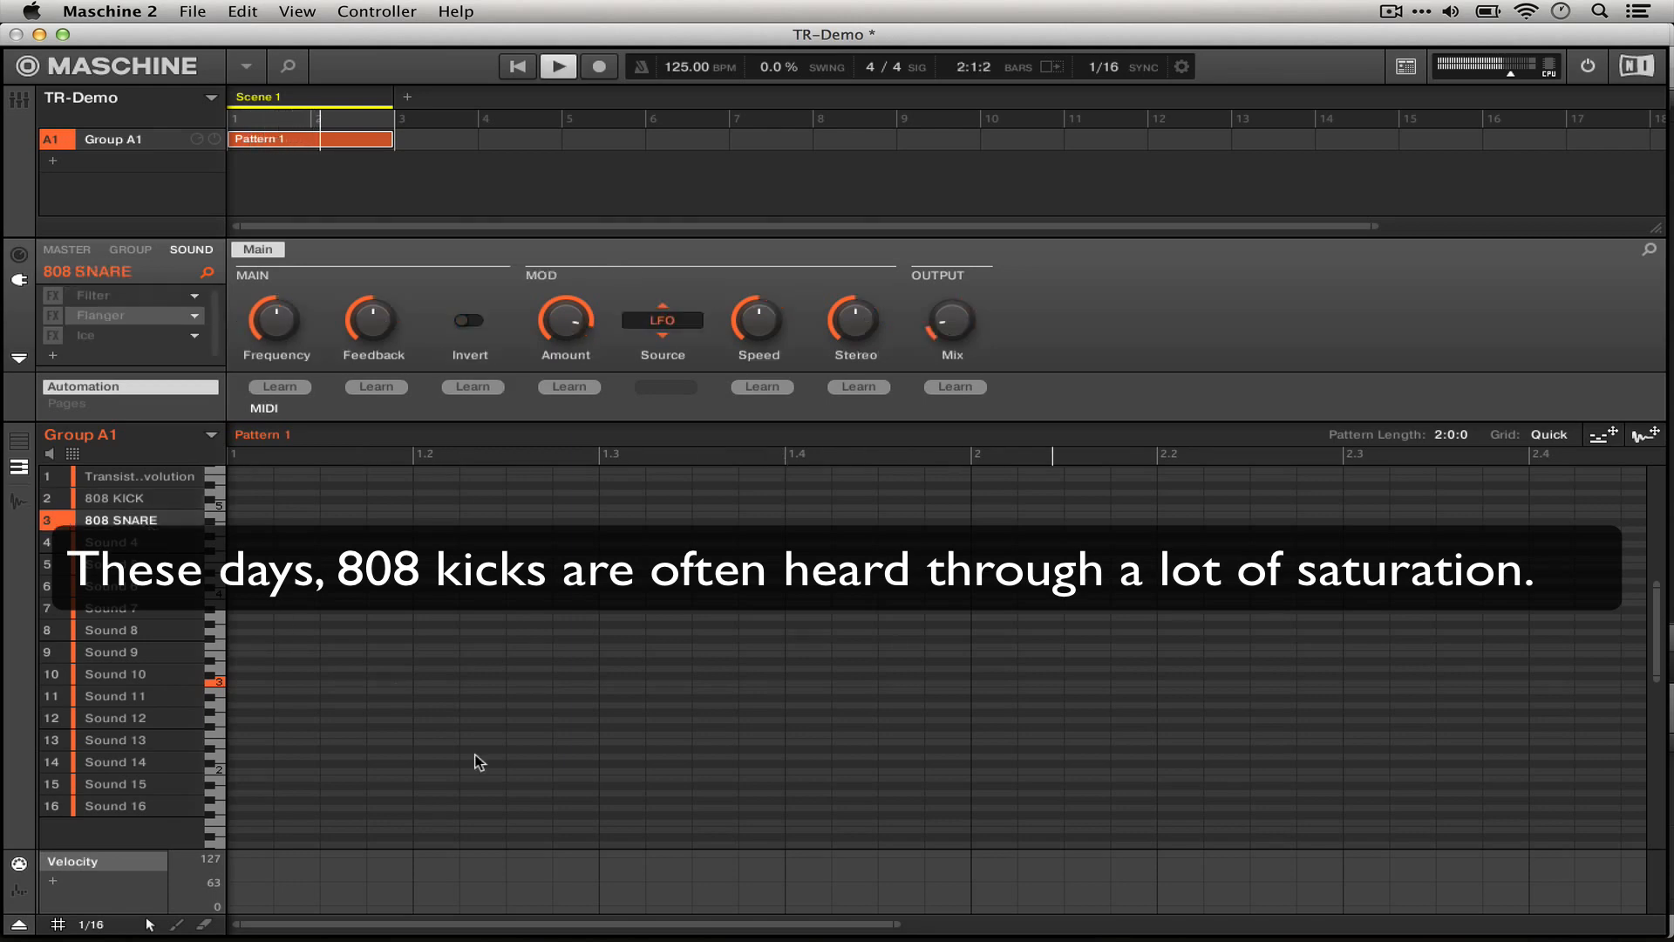
{"action": "key", "text": "space"}
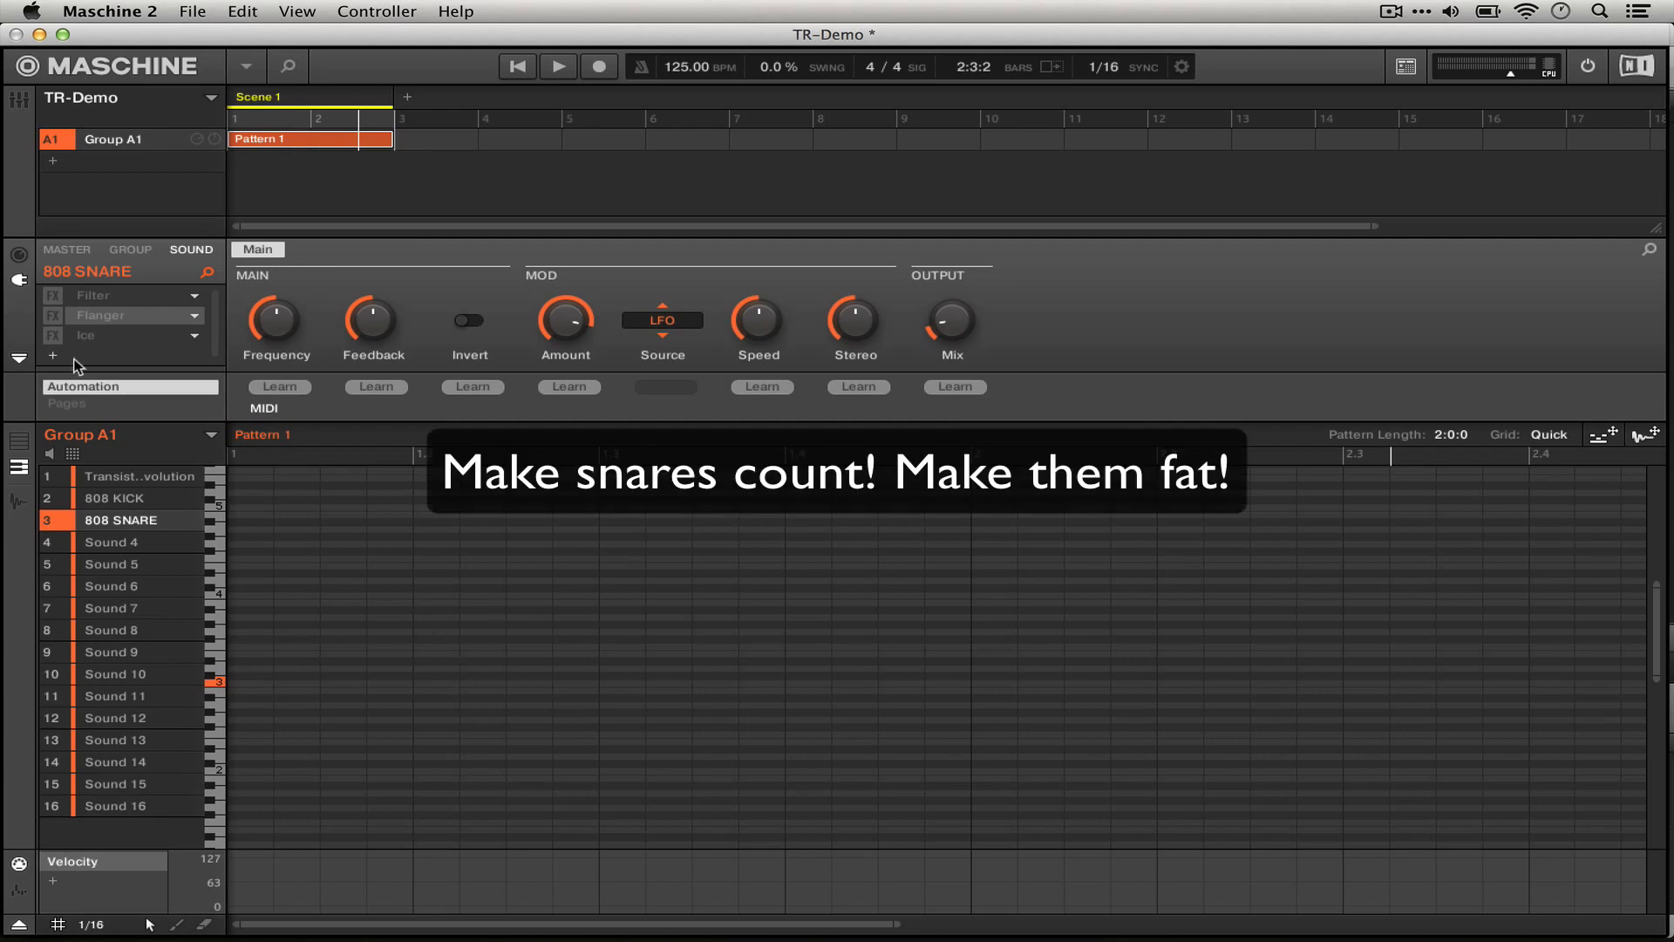
- Enable the 808 SNARE's Filter effect, solo the snare briefly, and fine-tune the Cutoff during playback
{"action": "left_click", "coordinate": [74, 300]}
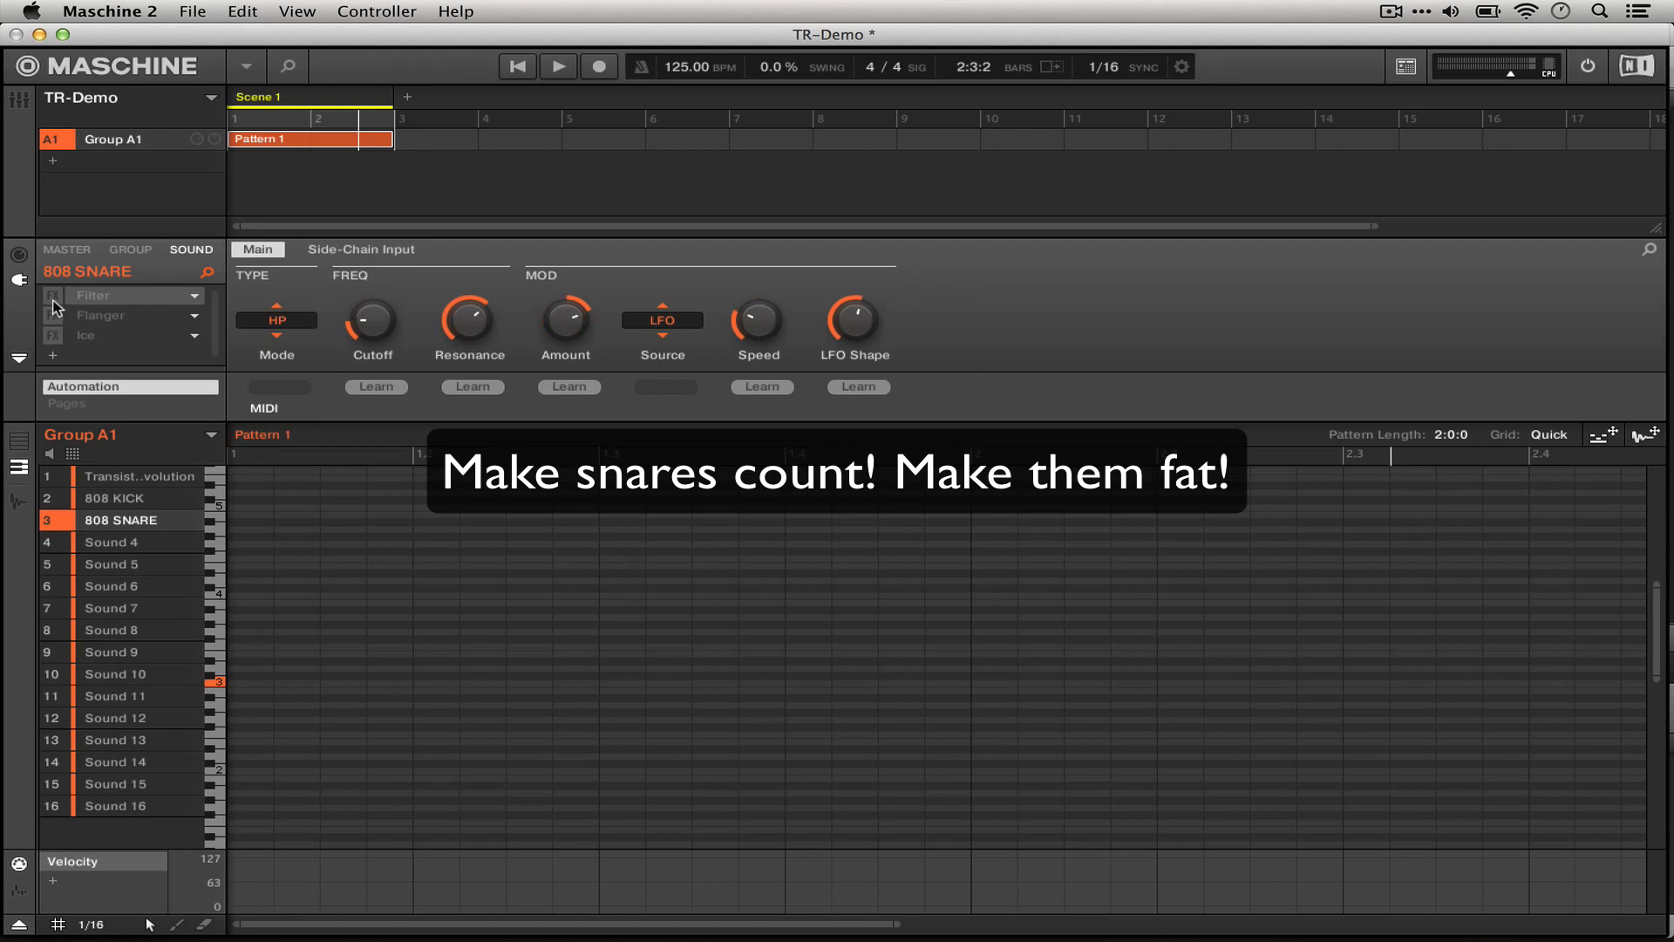
{"action": "key", "text": "space"}
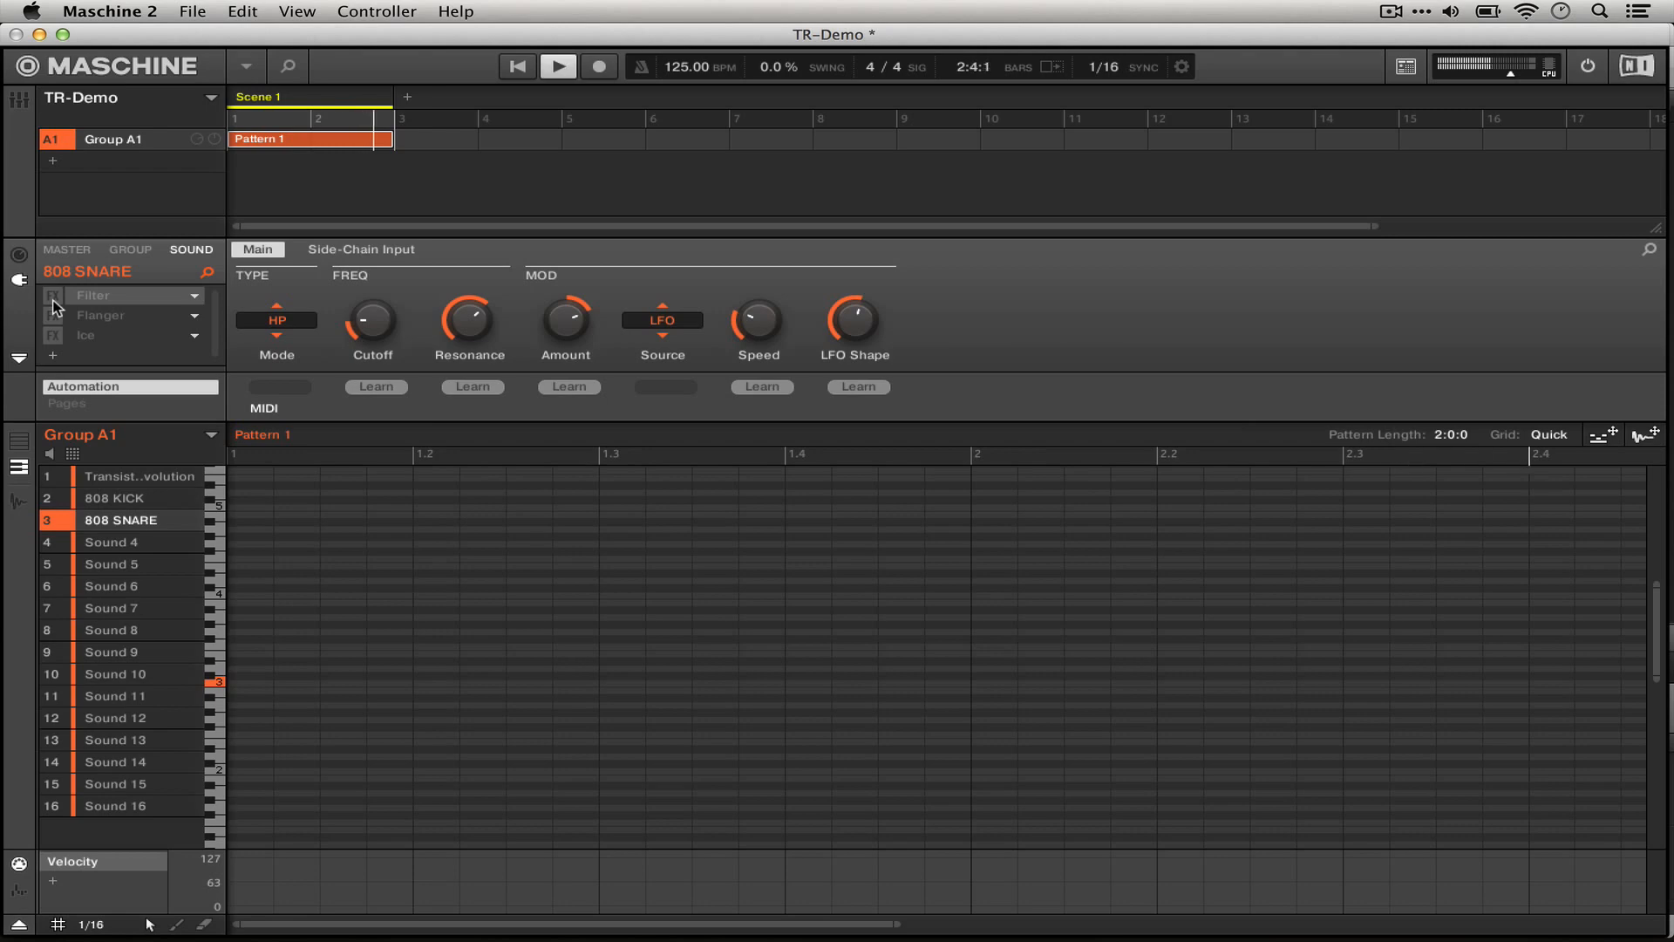
{"action": "left_click", "coordinate": [54, 298]}
{"action": "right_click", "coordinate": [61, 521]}
{"action": "right_click", "coordinate": [61, 521]}
{"action": "mouse_move", "coordinate": [385, 331]}
{"action": "left_mouse_down"}
{"action": "mouse_move", "coordinate": [385, 292]}
{"action": "mouse_move", "coordinate": [385, 332]}
{"action": "left_mouse_up"}
{"action": "key", "text": "space"}
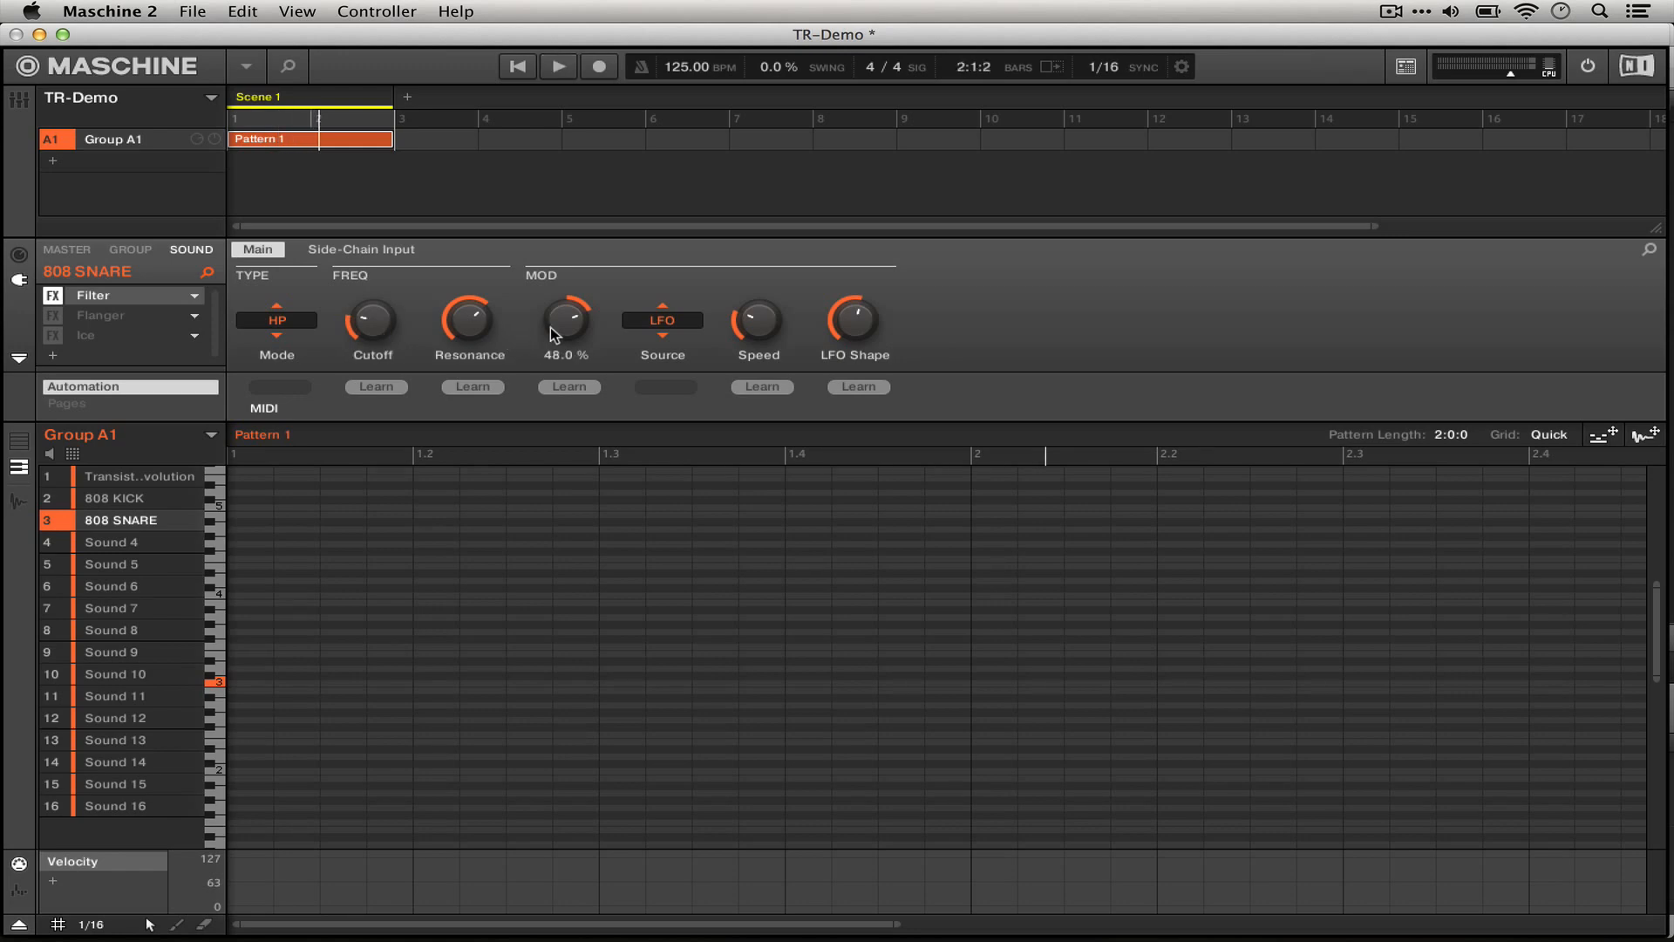
- Enable the snare's Flanger effect and raise its Mix from zero during playback
{"action": "left_click", "coordinate": [131, 318]}
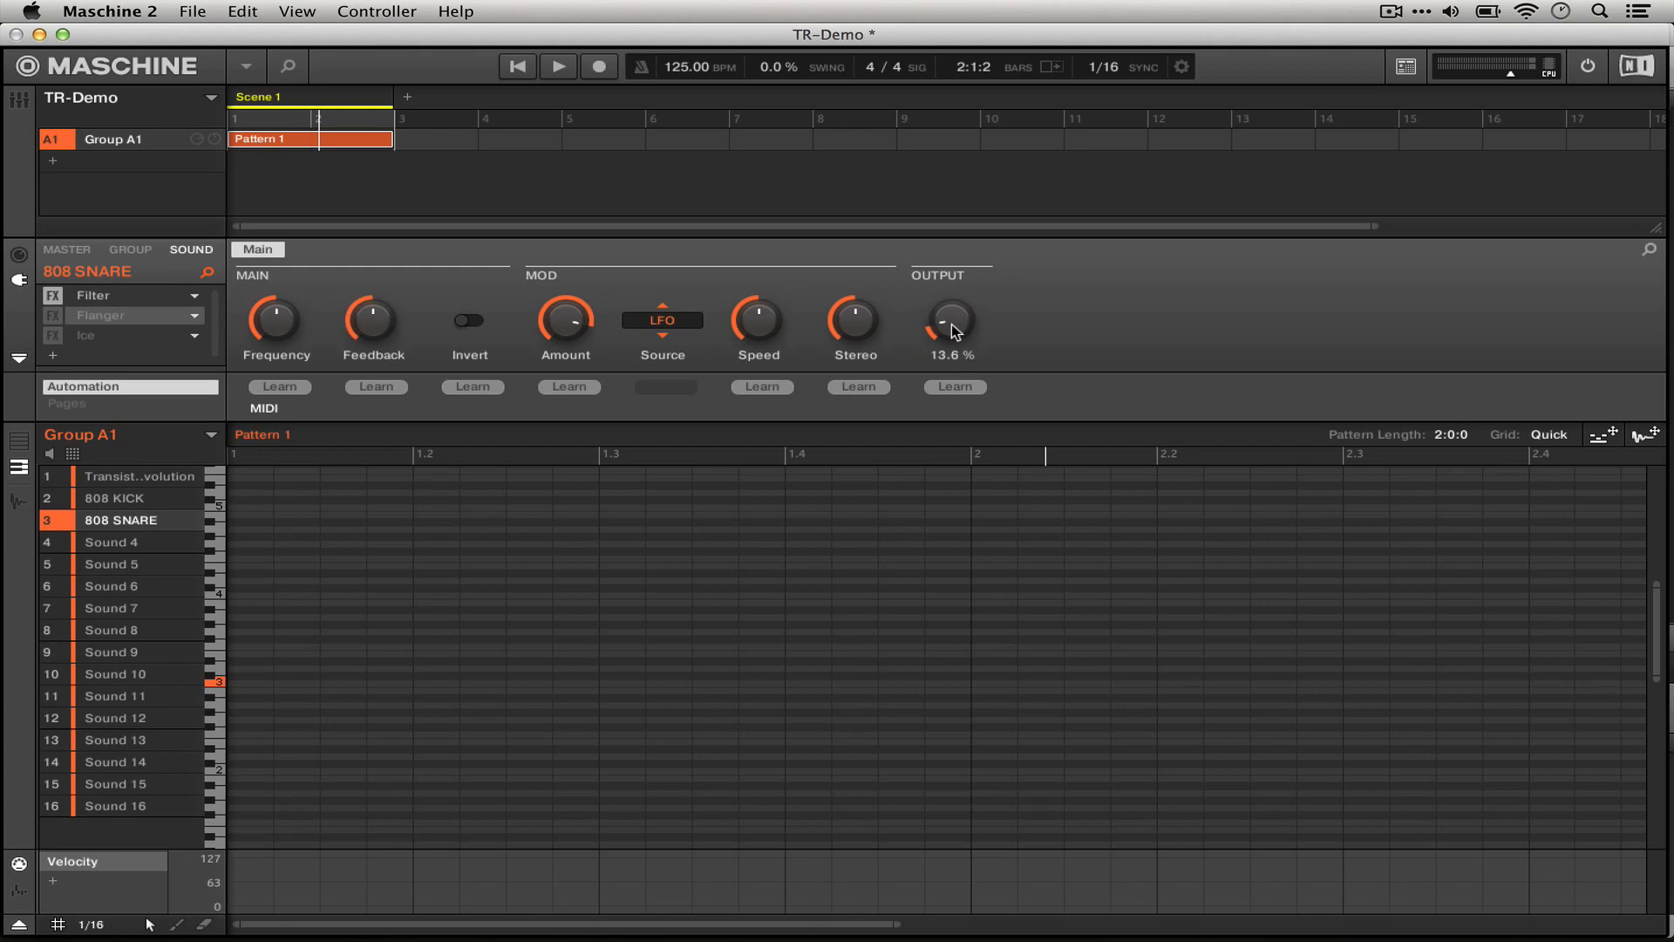
{"action": "key", "text": "space"}
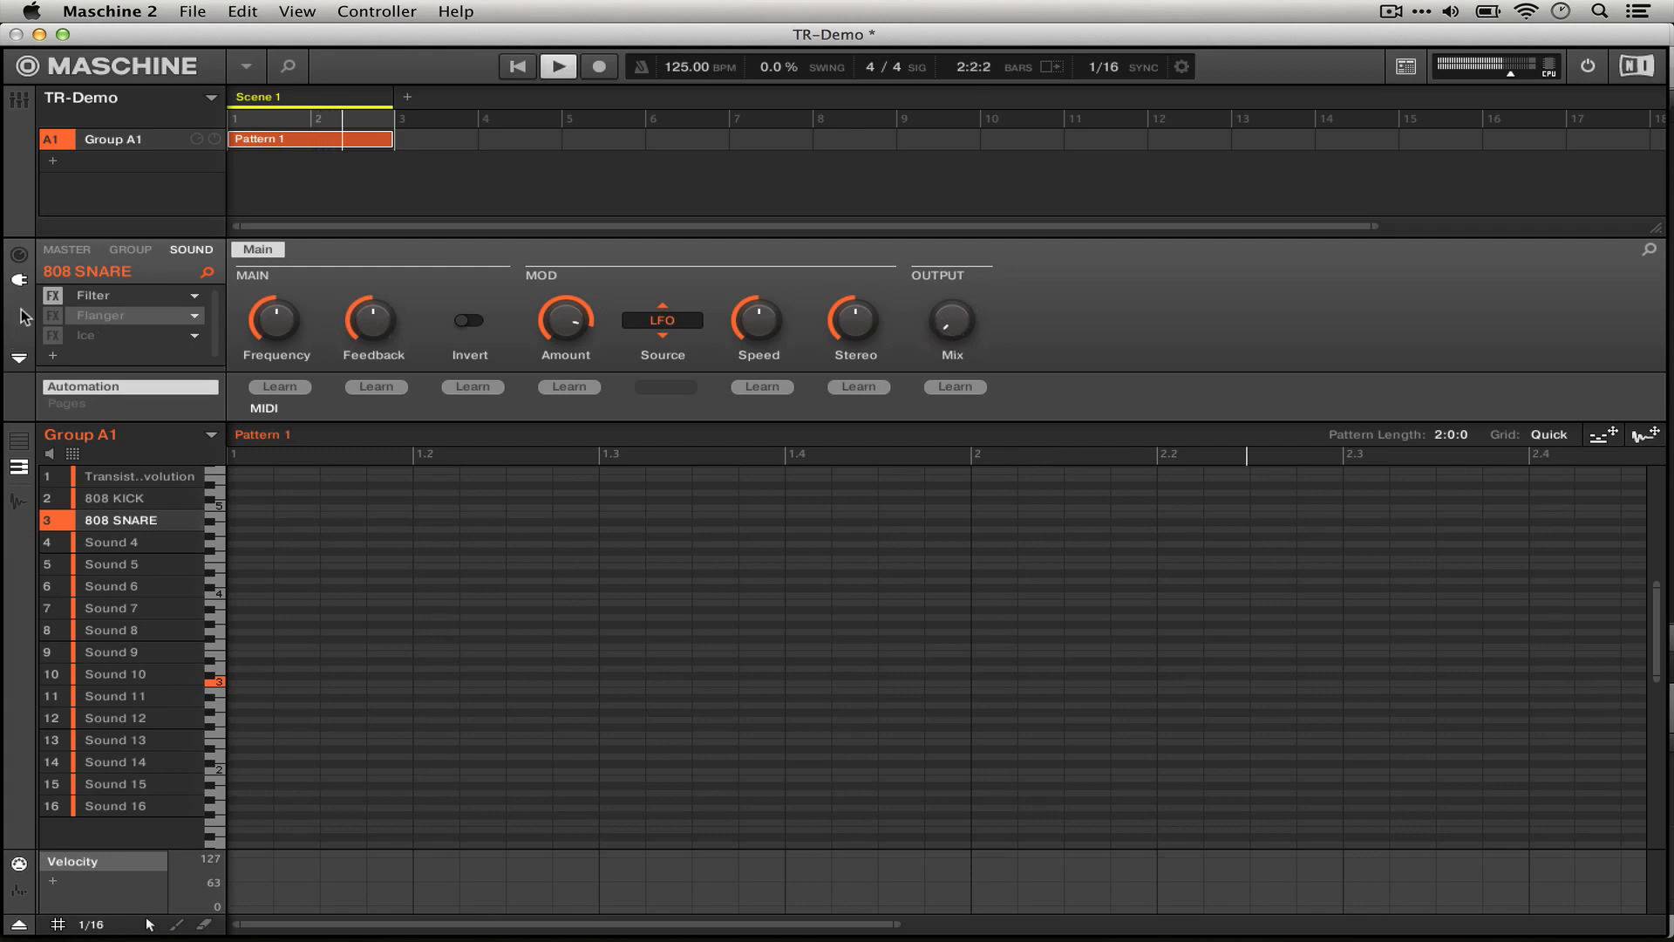
{"action": "left_click", "coordinate": [52, 315]}
{"action": "left_click_drag", "start_coordinate": [951, 320], "coordinate": [951, 292]}
- Enable the snare's Ice effect and audition it with the pattern
{"action": "left_click", "coordinate": [85, 333]}
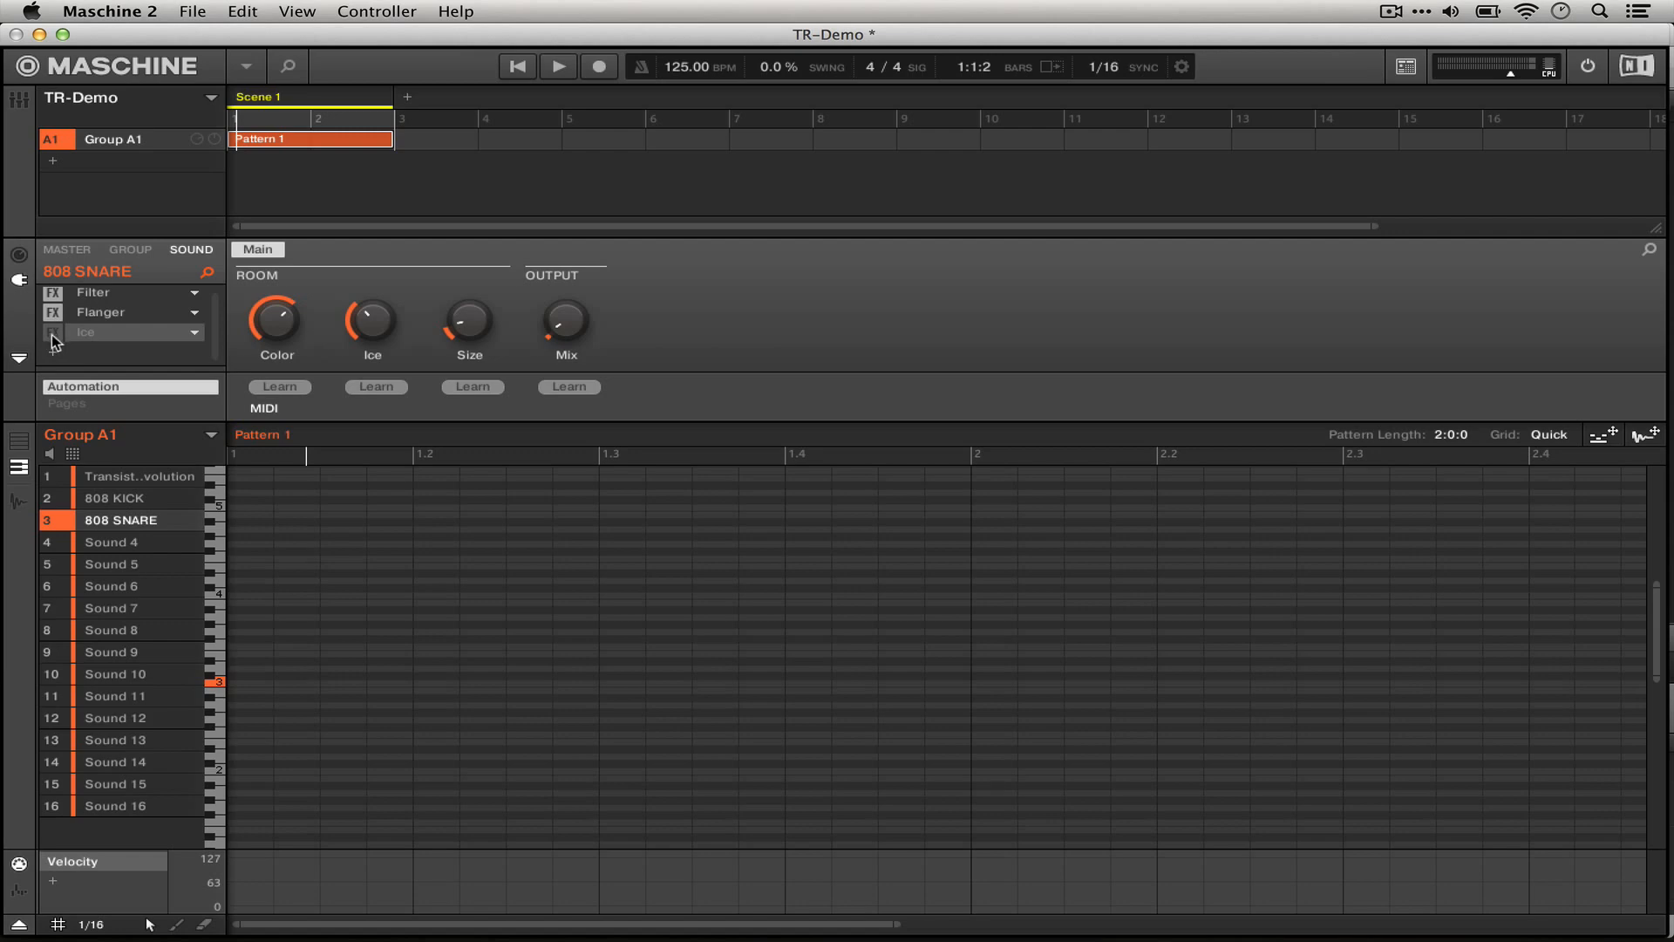
{"action": "left_click", "coordinate": [51, 333]}
{"action": "key", "text": "space"}
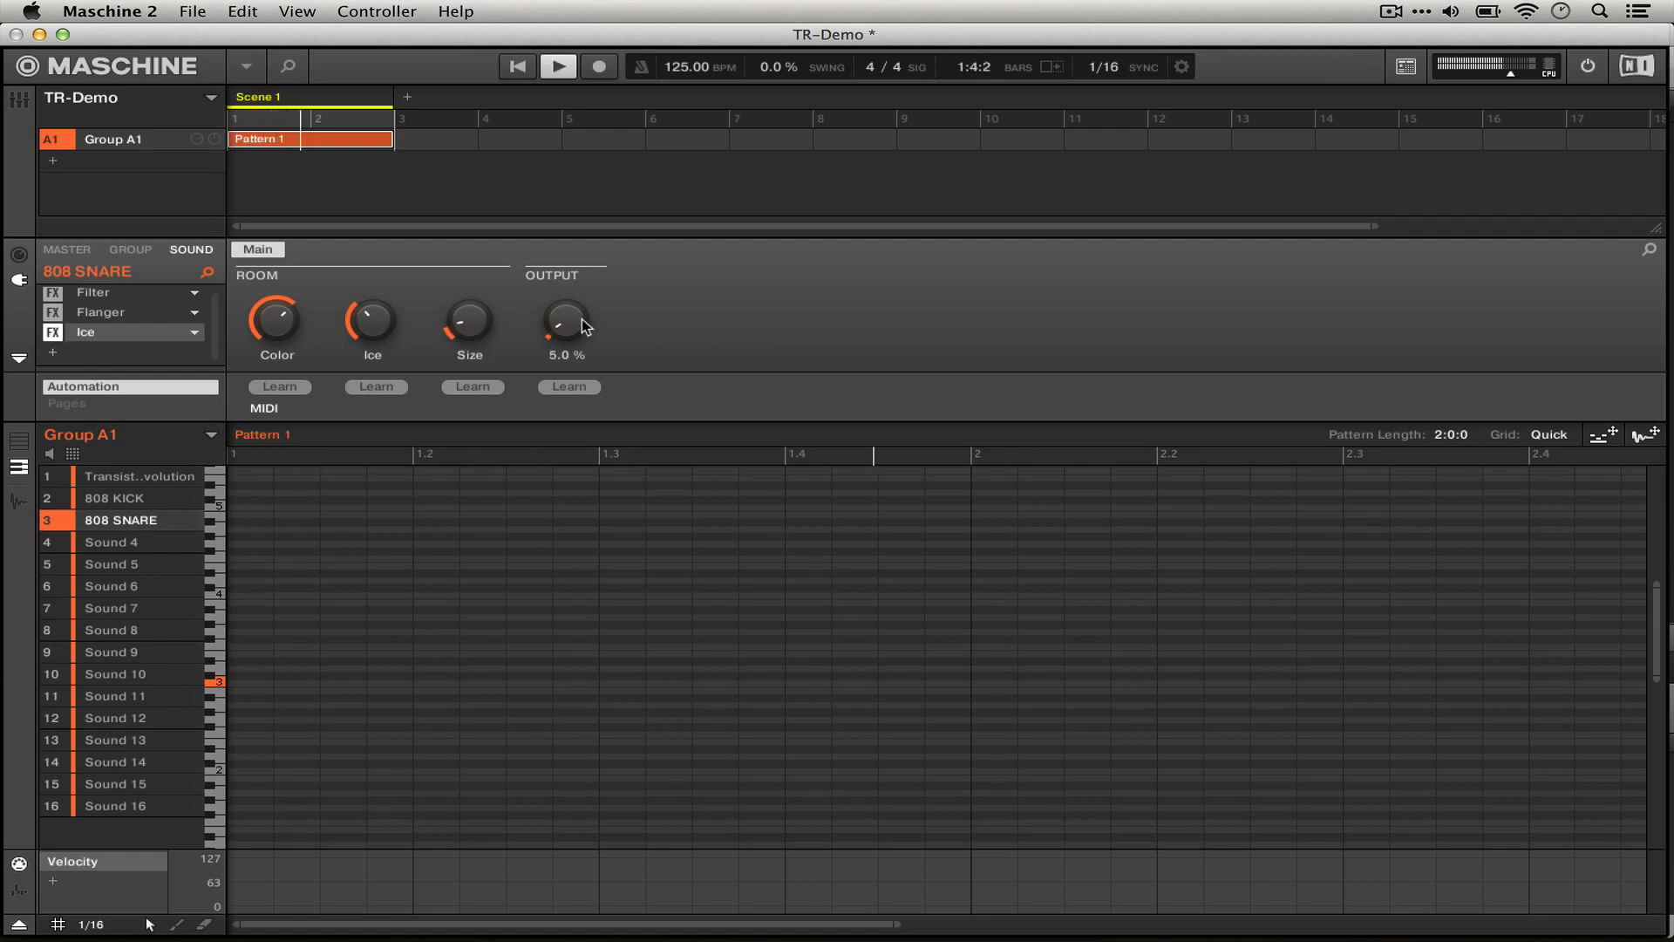
- Lower the 808 KICK Saturator's Charge and set its Gain to about 3.6 dB during playback, and select the Transistor Revolution sound
{"action": "left_click", "coordinate": [142, 497]}
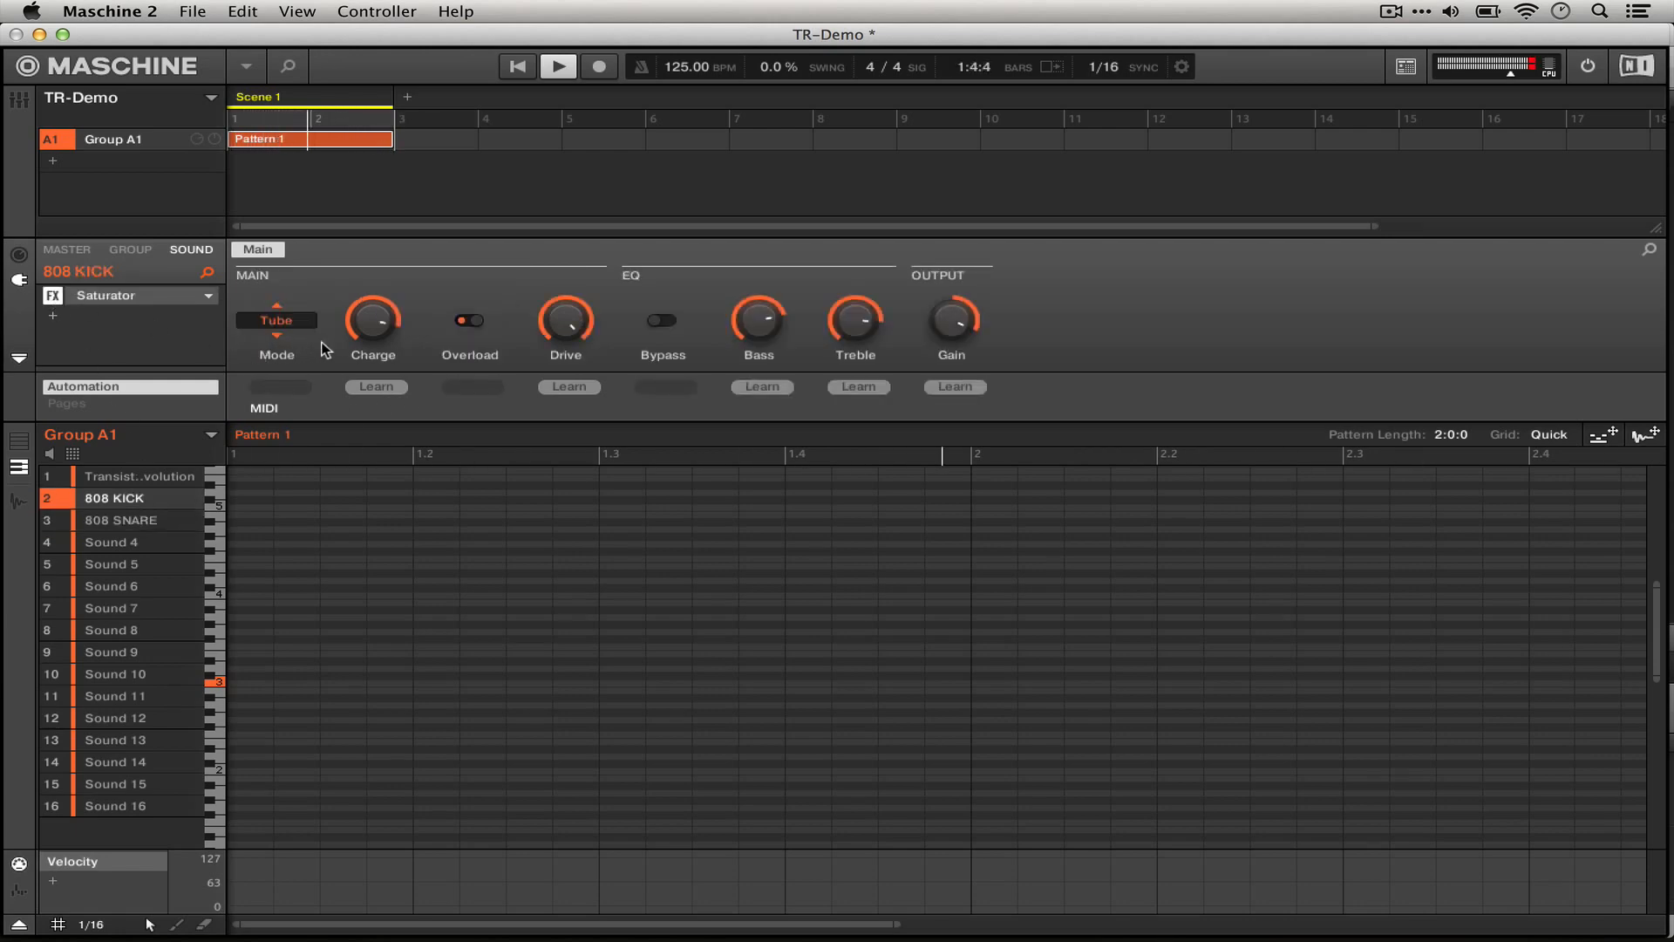
{"action": "left_click_drag", "start_coordinate": [363, 326], "coordinate": [363, 375]}
{"action": "mouse_move", "coordinate": [964, 311]}
{"action": "left_mouse_down"}
{"action": "mouse_move", "coordinate": [964, 364]}
{"action": "mouse_move", "coordinate": [959, 316]}
{"action": "left_mouse_up"}
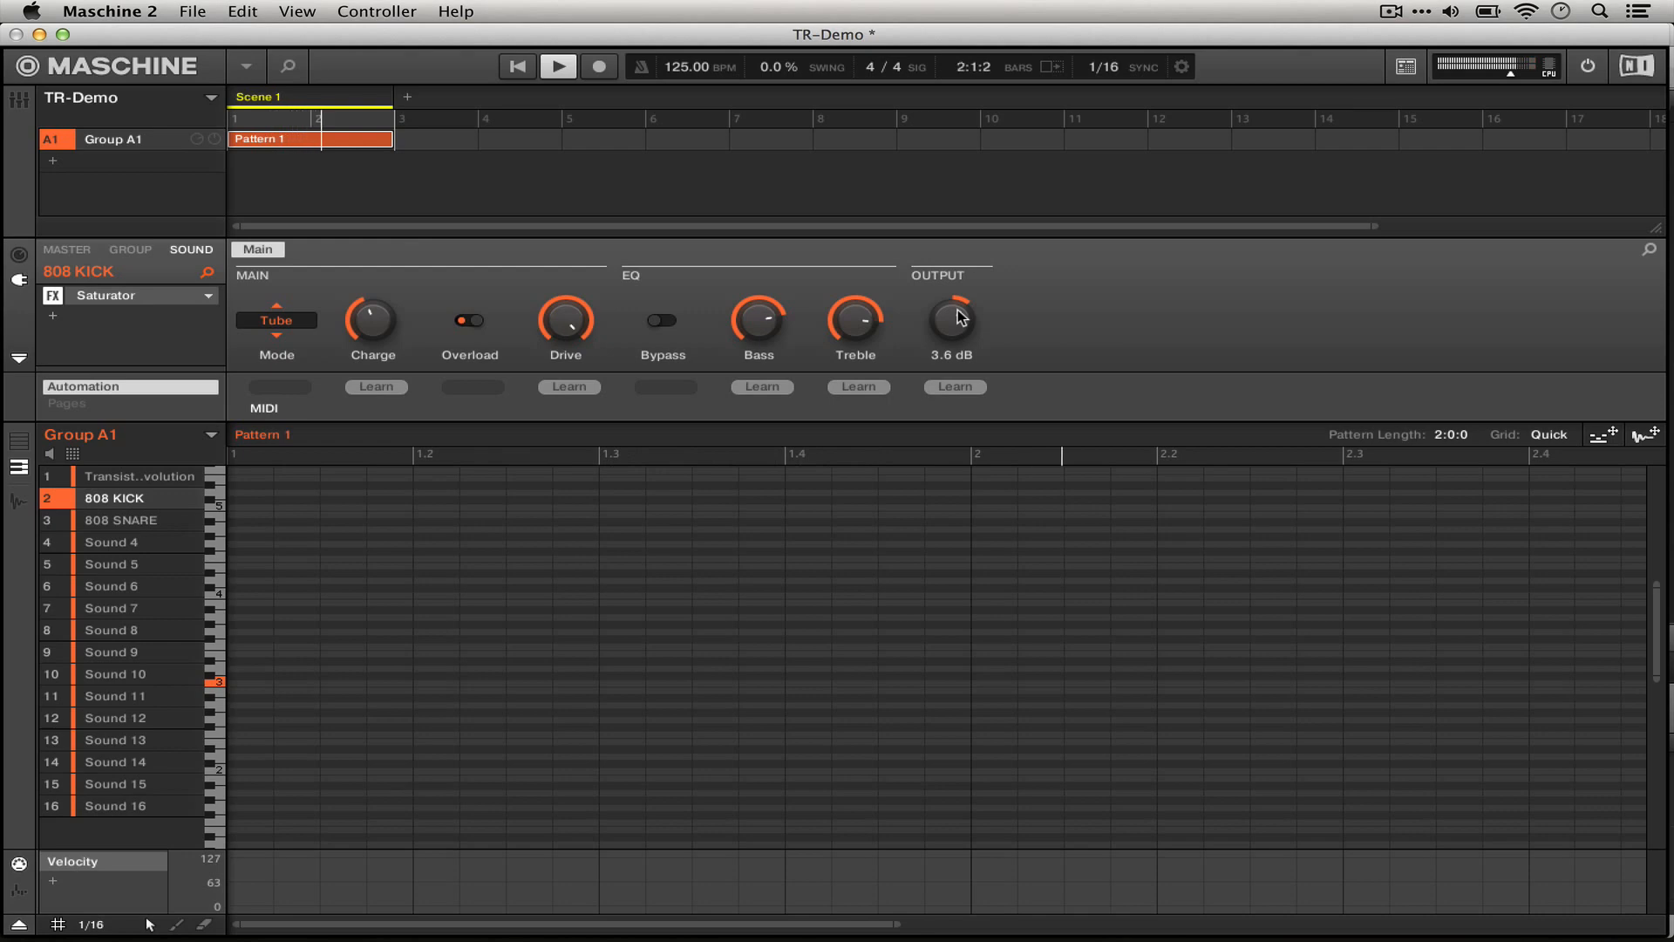
{"action": "key", "text": "space"}
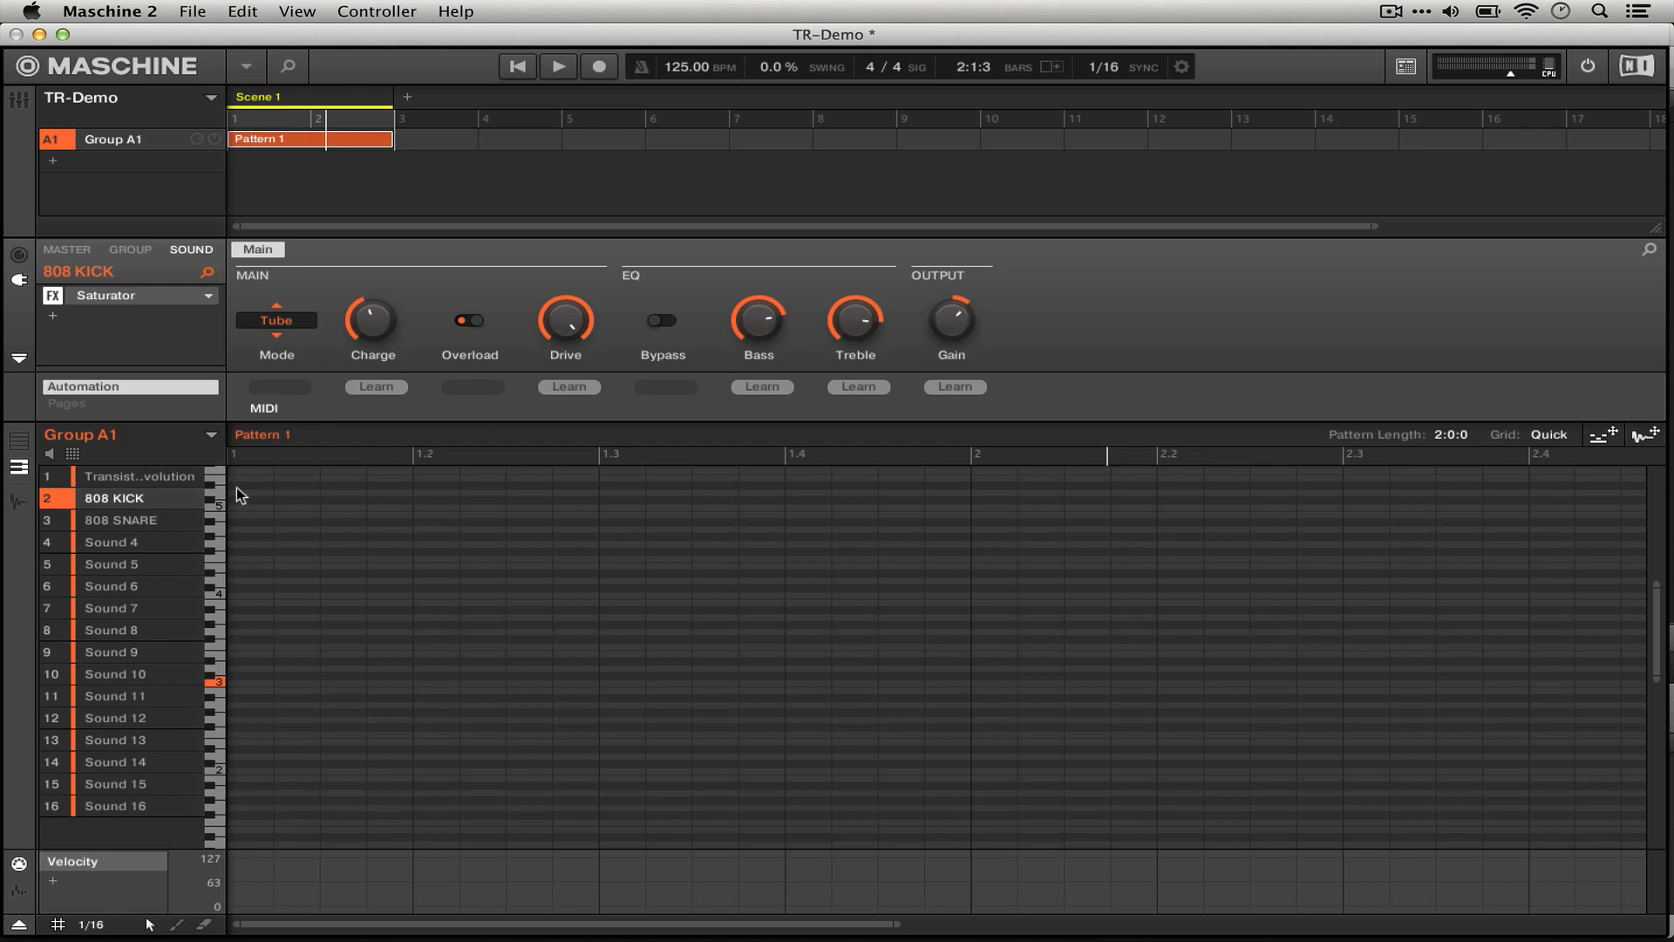
{"action": "left_click", "coordinate": [152, 477]}
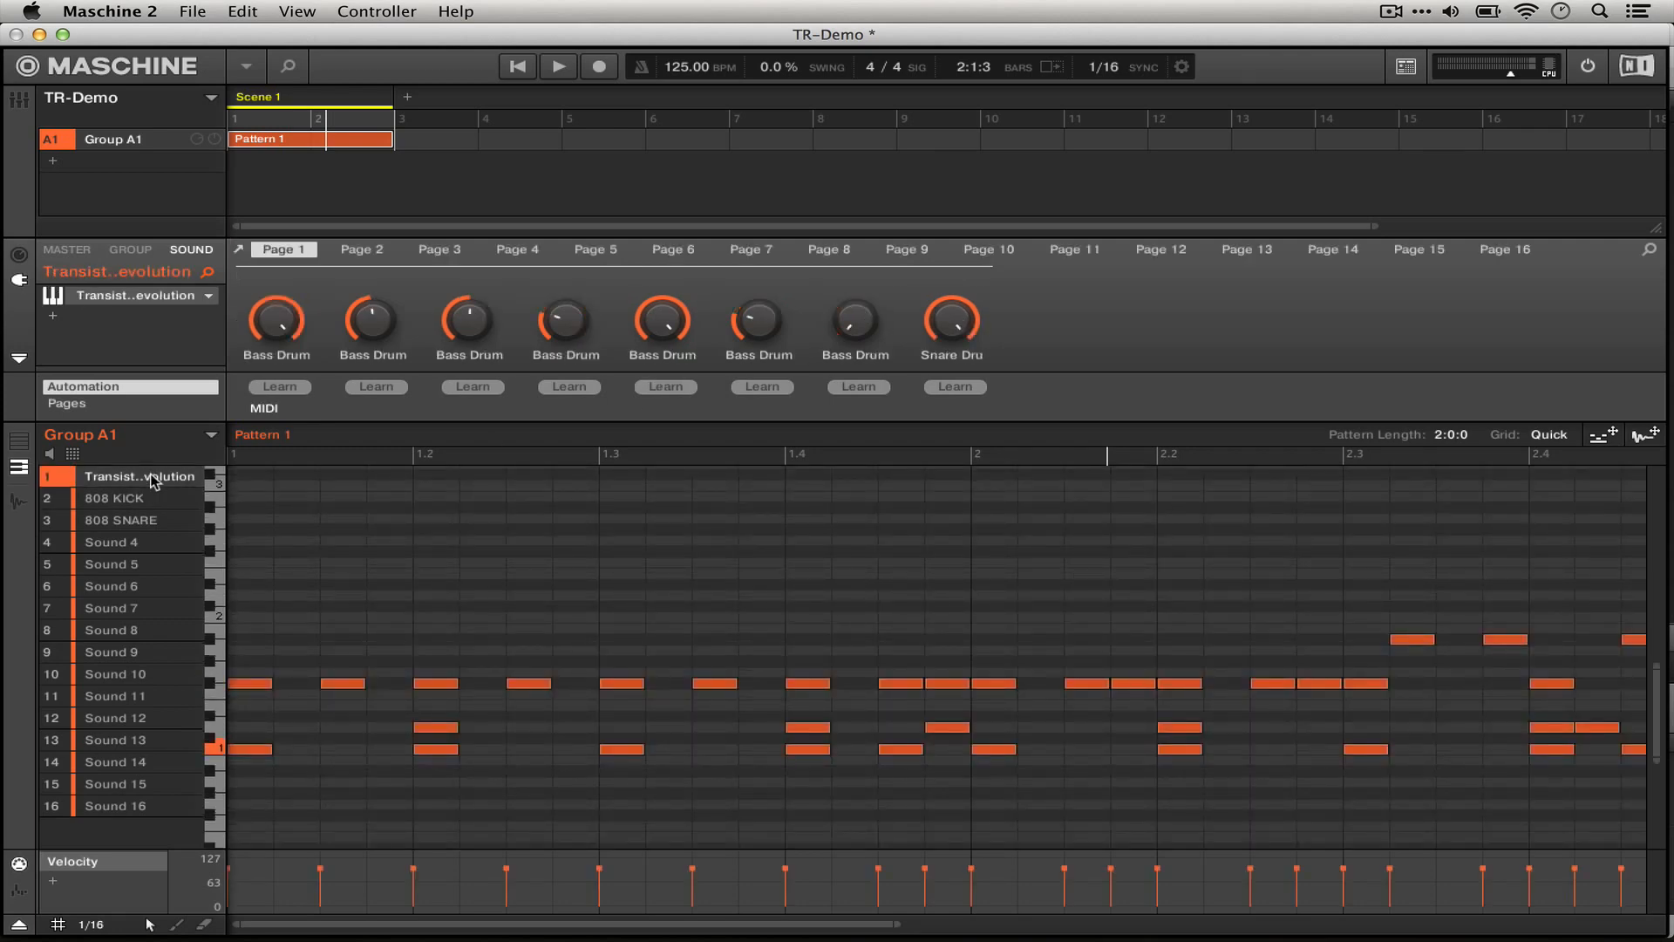